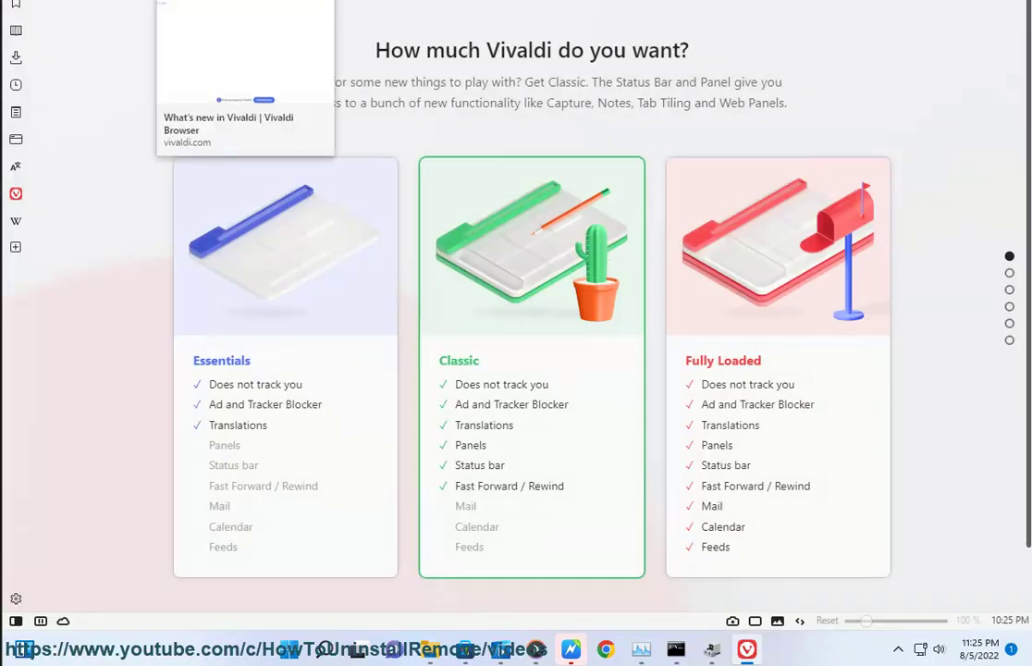
Step: Open the Vivaldi settings and search them for CACHE
key("F11")
left_click(76, 73)
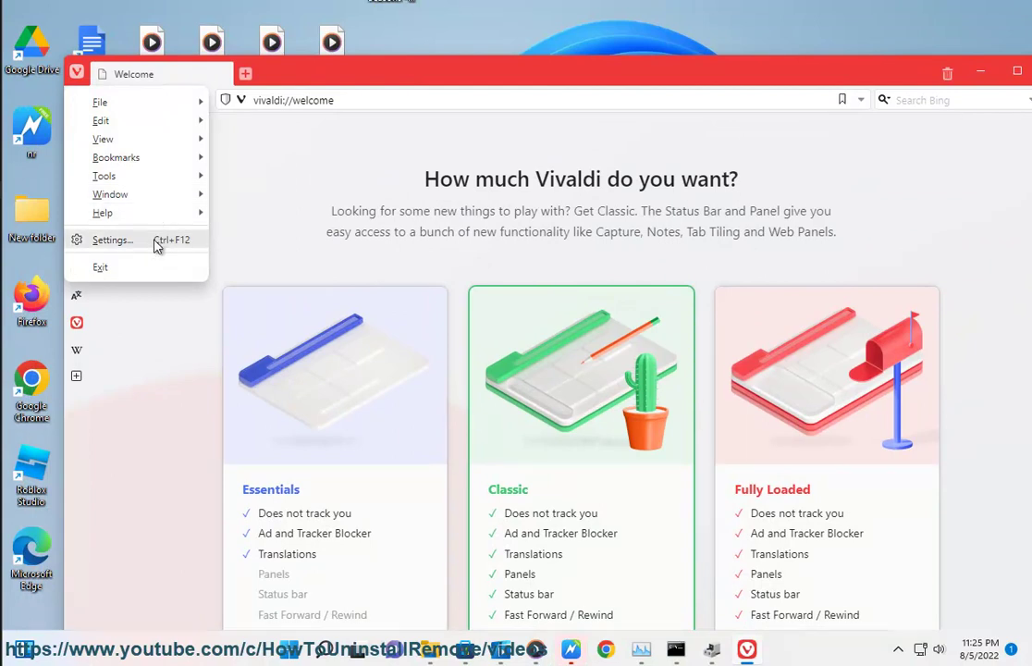
left_click(112, 240)
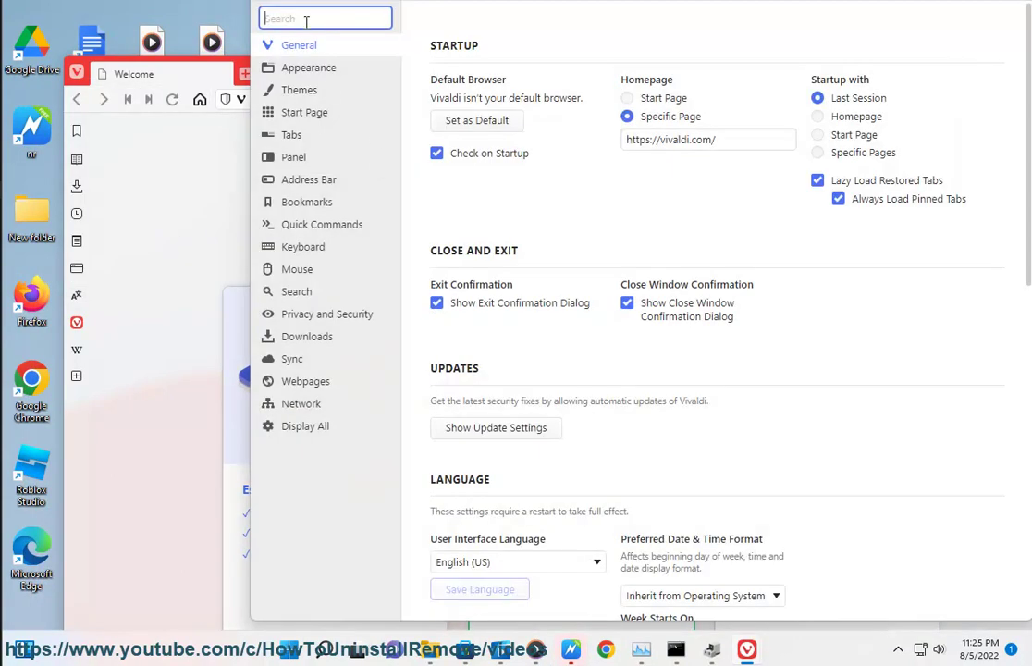
left_click_drag(391, 5, 460, 127)
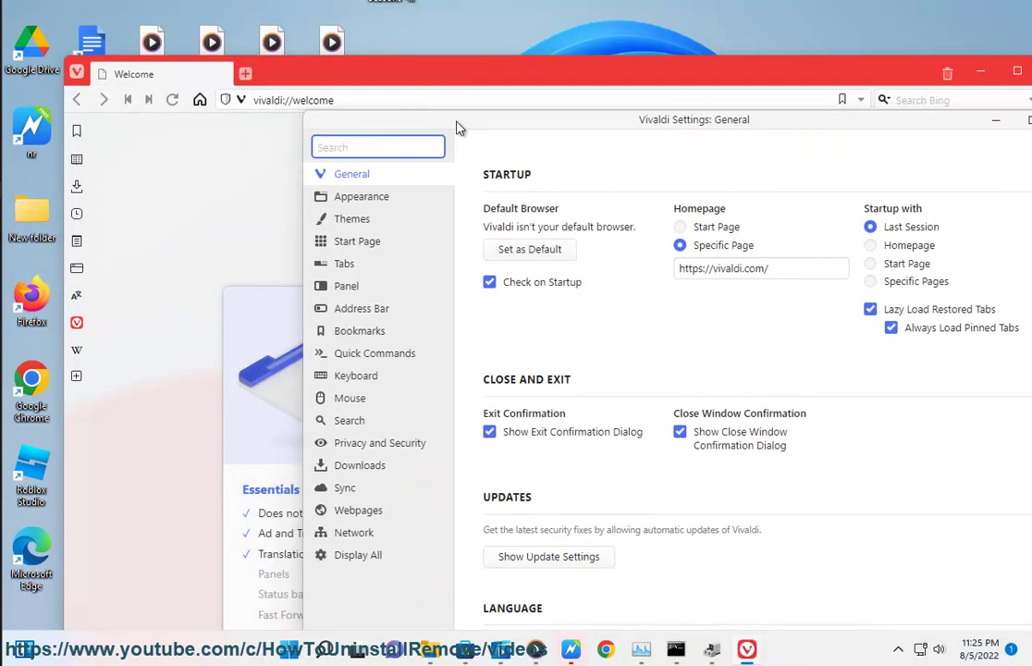
type("CACHE")
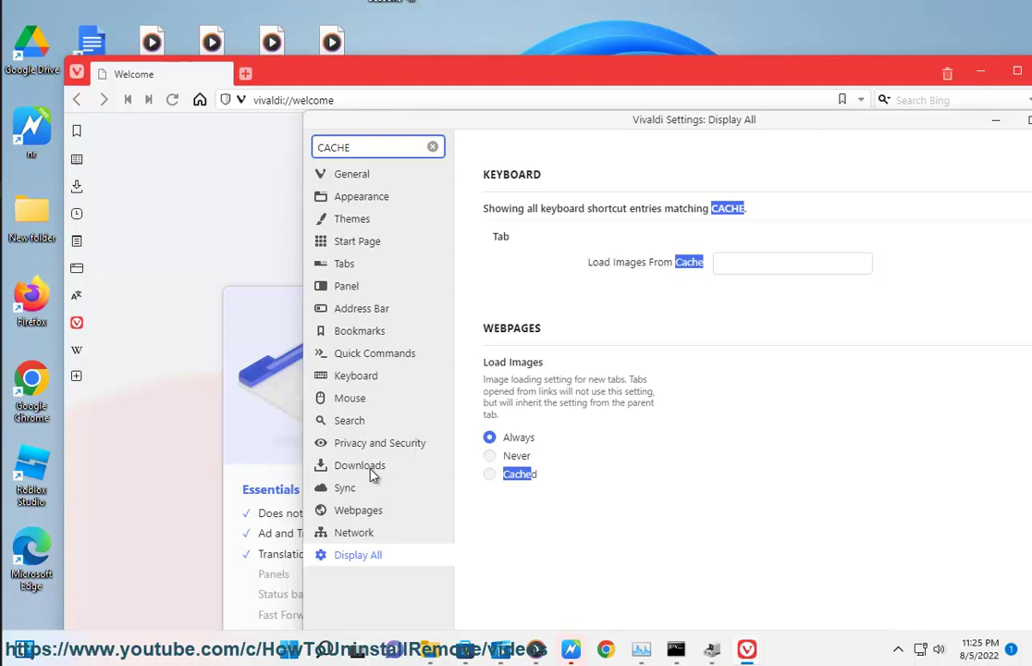
Step: Open the Privacy and Security settings and review them down to the Cookies section
left_click(407, 443)
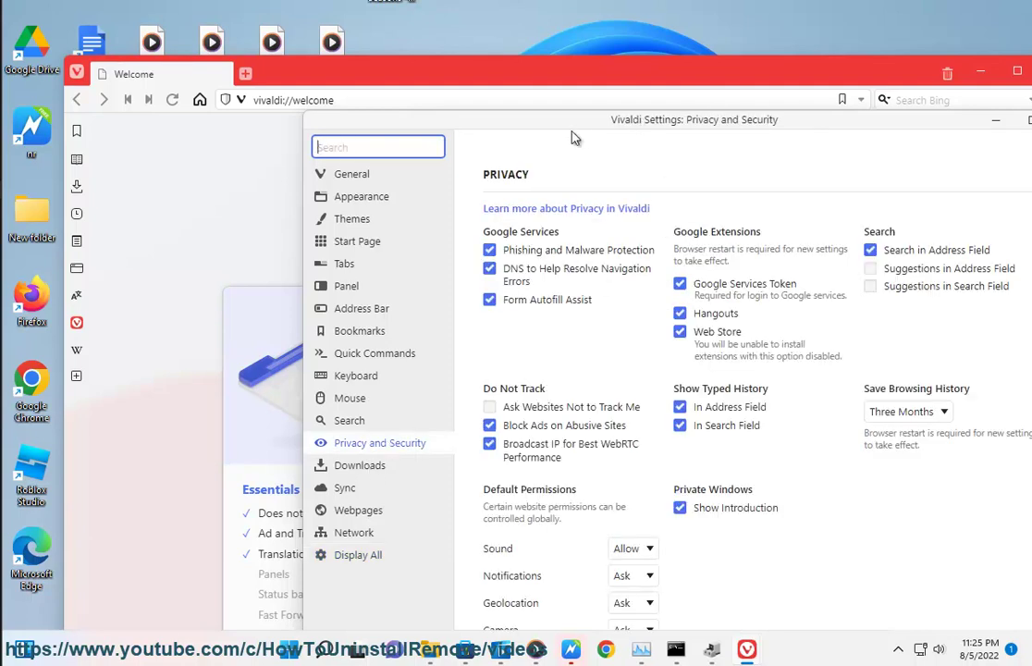
left_click_drag(523, 134, 363, 31)
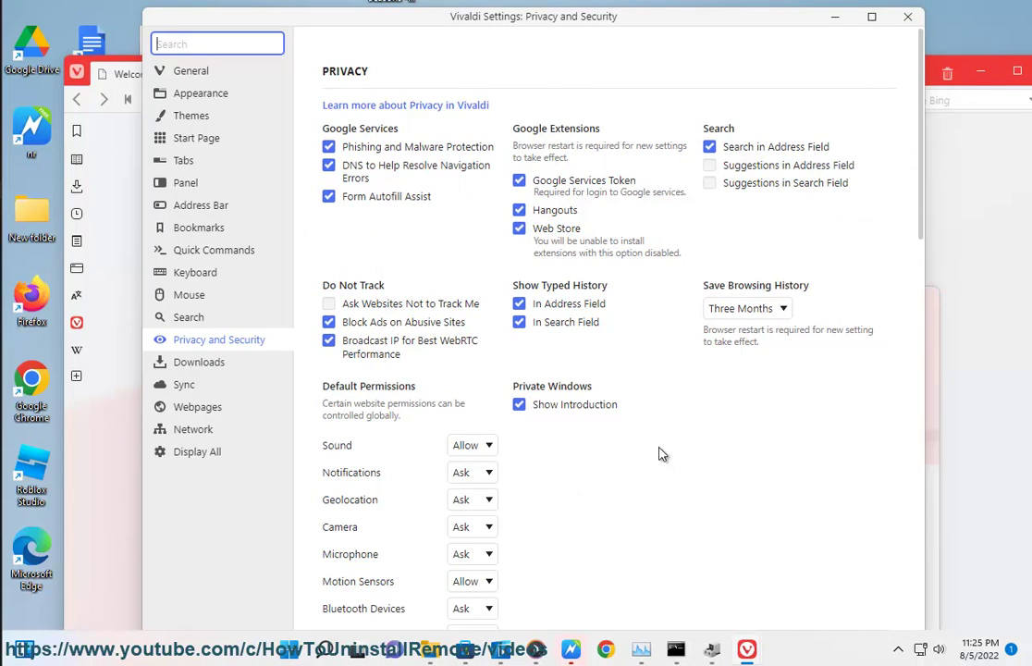
scroll(661, 453, "down", 5)
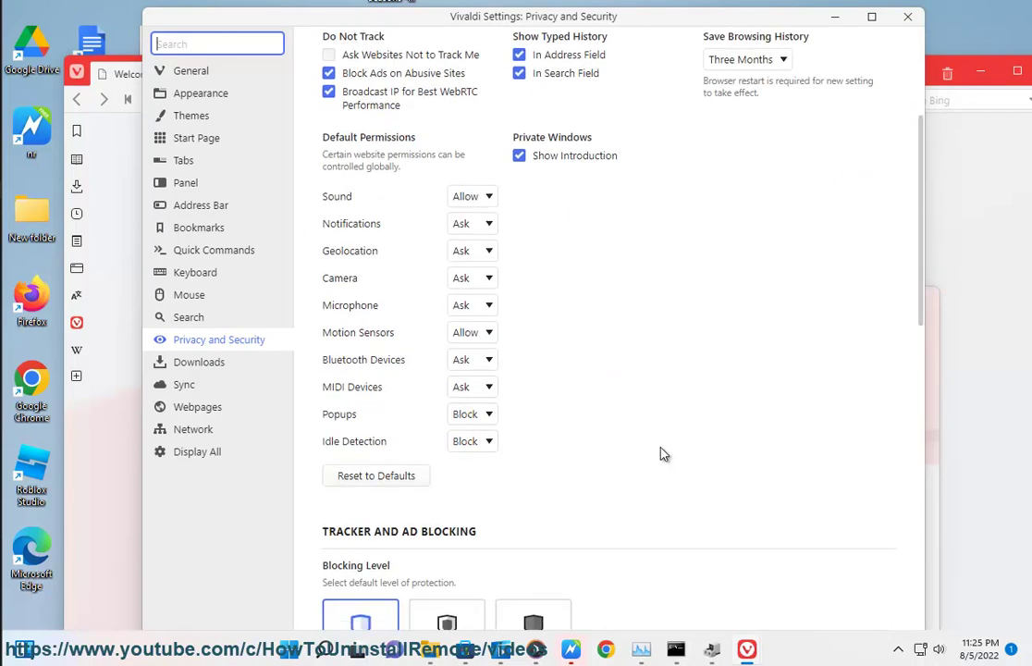
scroll(661, 452, "down", 5)
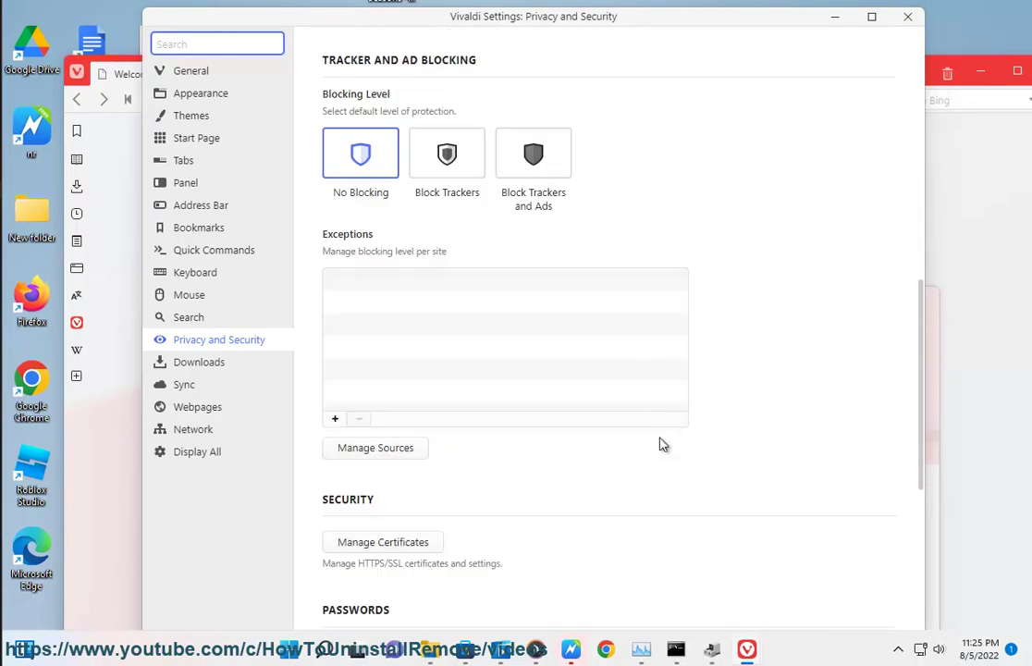
scroll(661, 443, "down", 2)
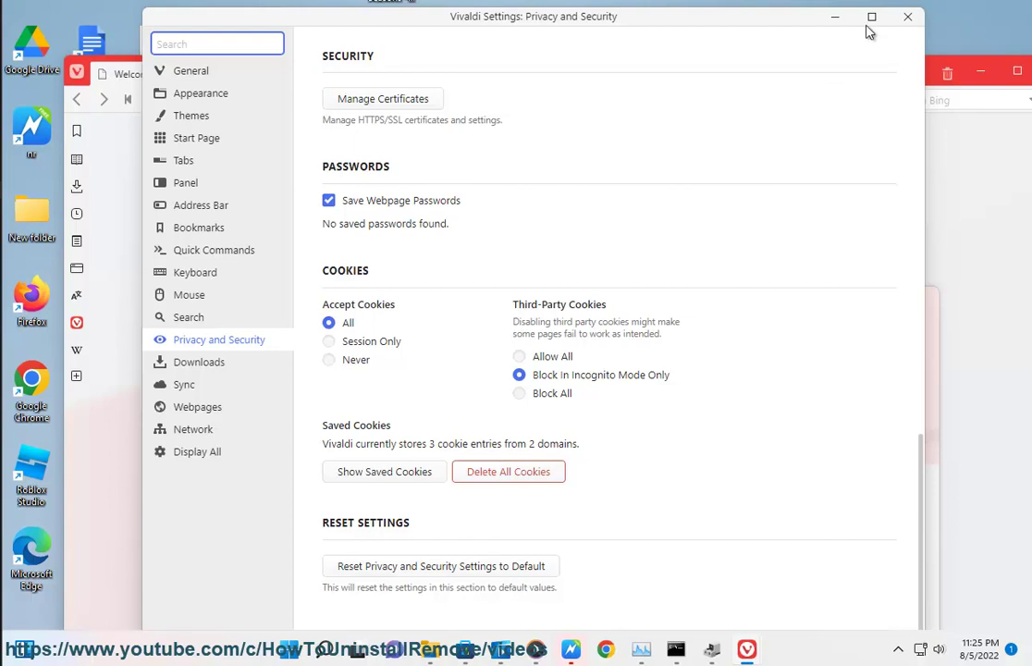
Step: Switch to the document listing the YouTube error fixes and close Vivaldi's settings window
left_click(835, 17)
left_click(980, 71)
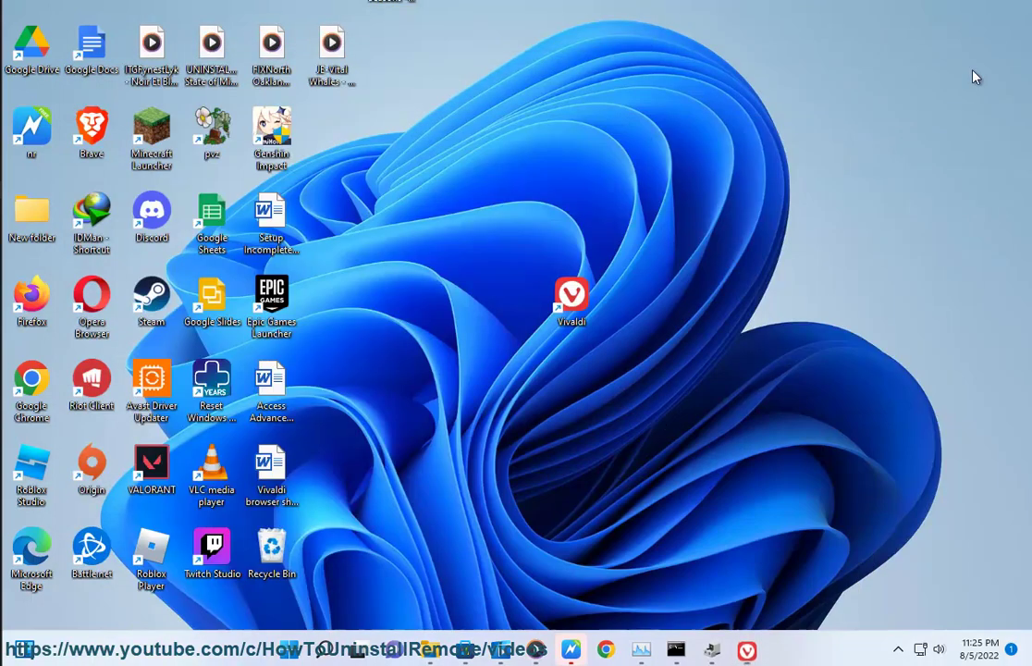
left_click(572, 651)
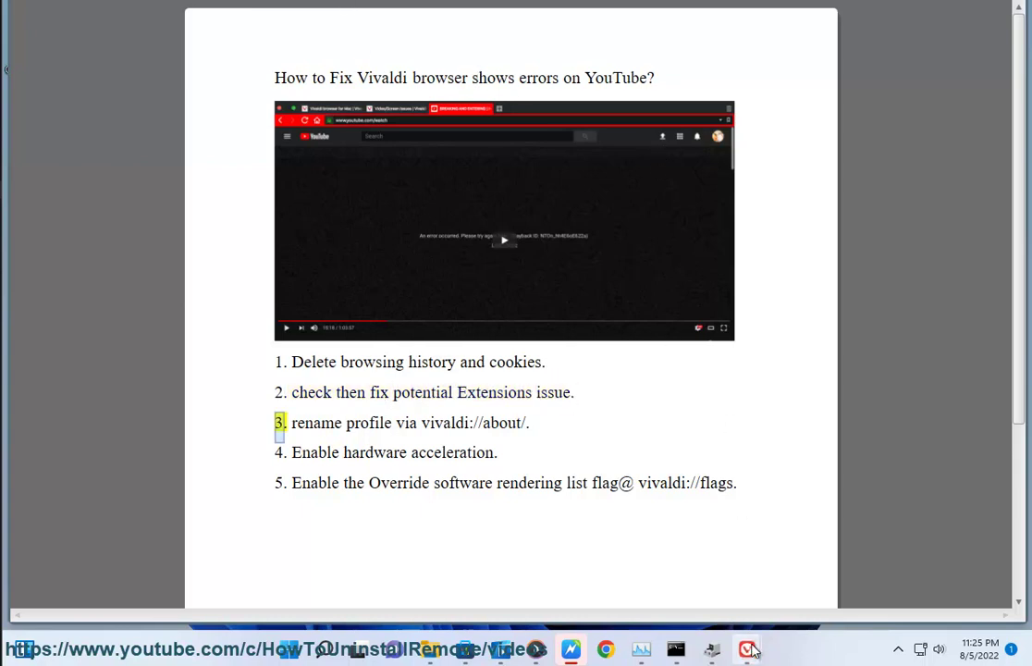
mouse_move(747, 650)
left_click(819, 595)
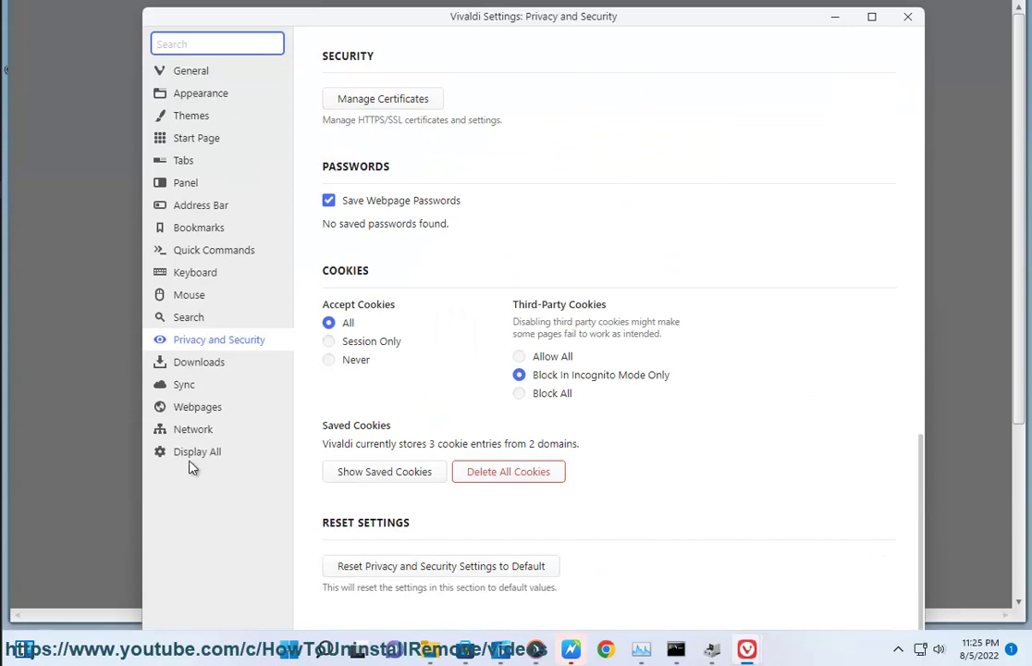
left_click(902, 17)
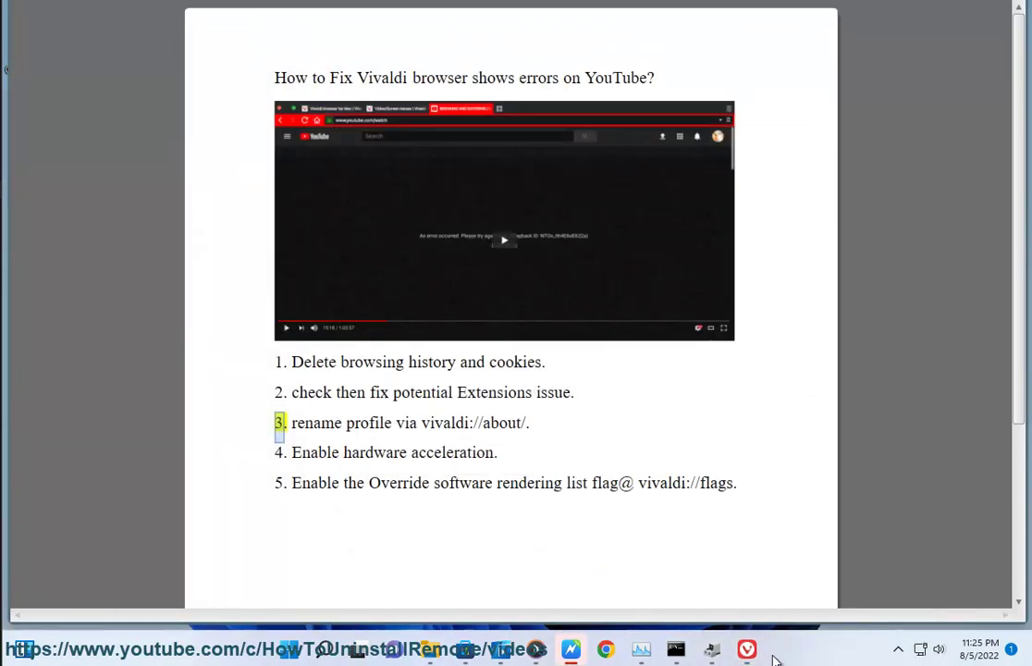
Step: Switch to Vivaldi and open its Extensions page to check for installed extensions
left_click(751, 652)
left_click(77, 74)
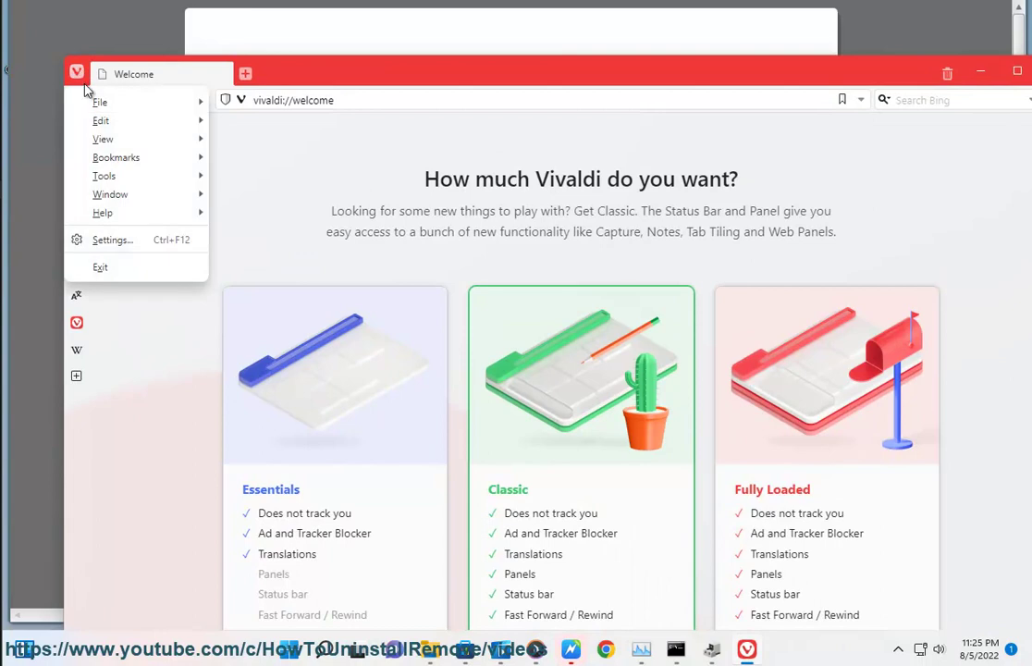
mouse_move(116, 176)
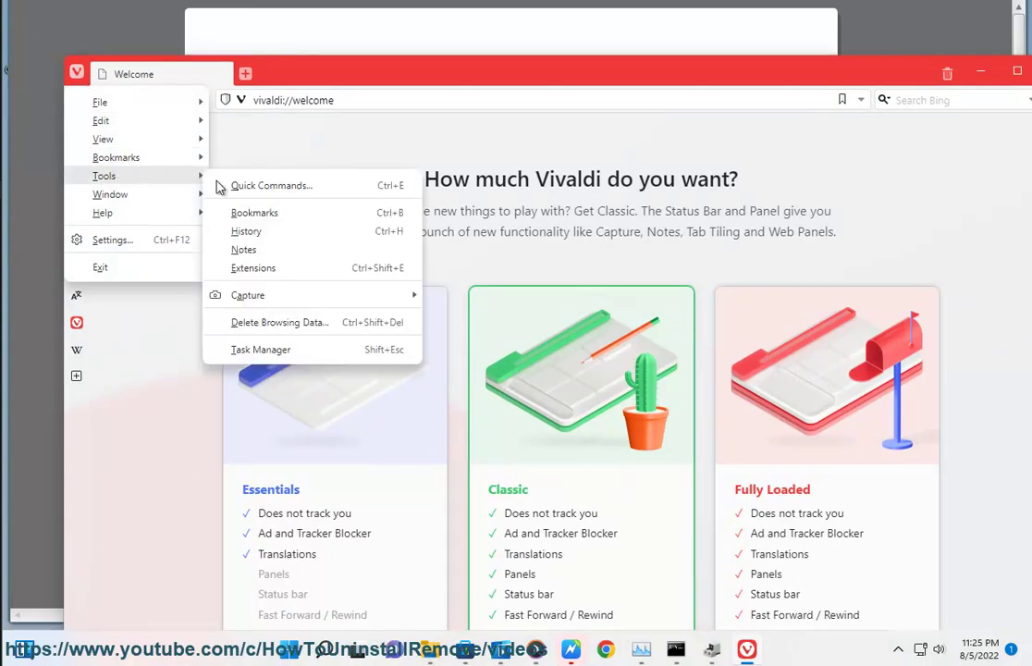
left_click(289, 270)
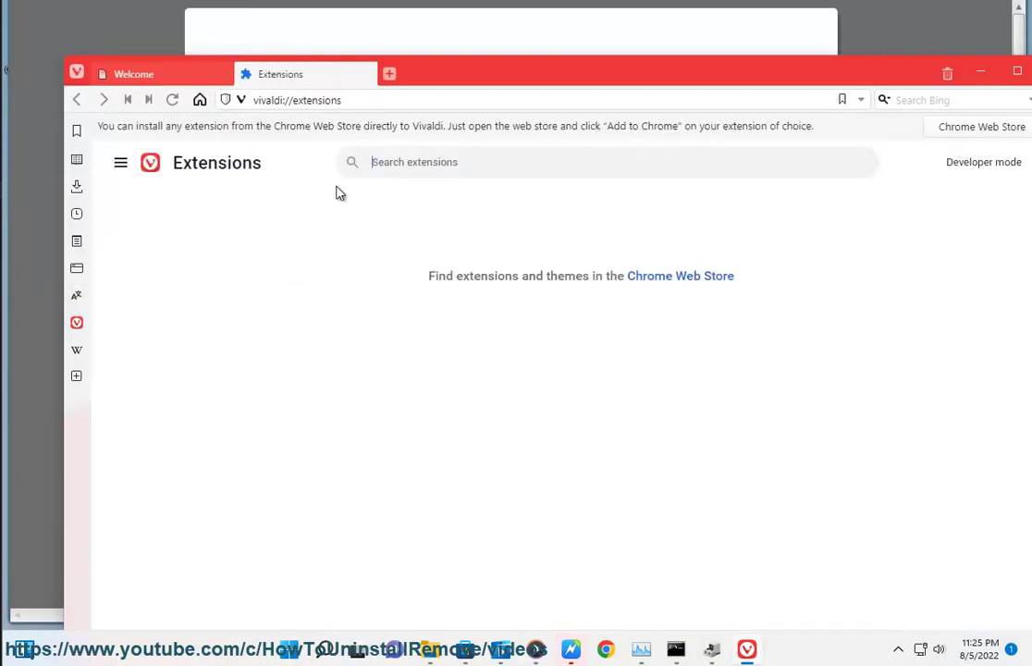
left_click(355, 94)
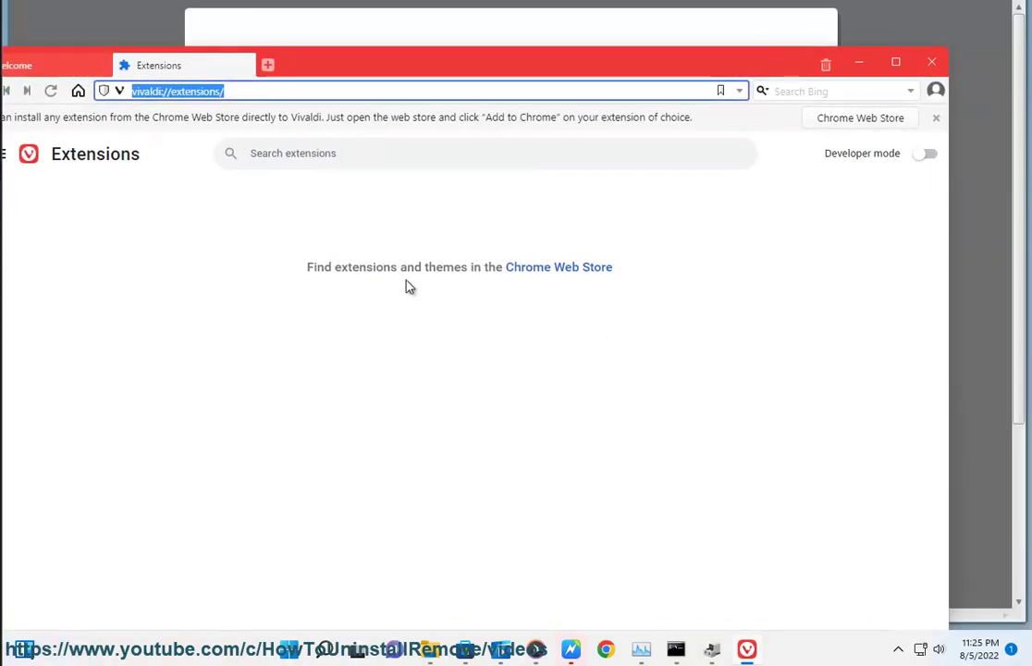
left_click_drag(321, 268, 407, 267)
left_click(444, 352)
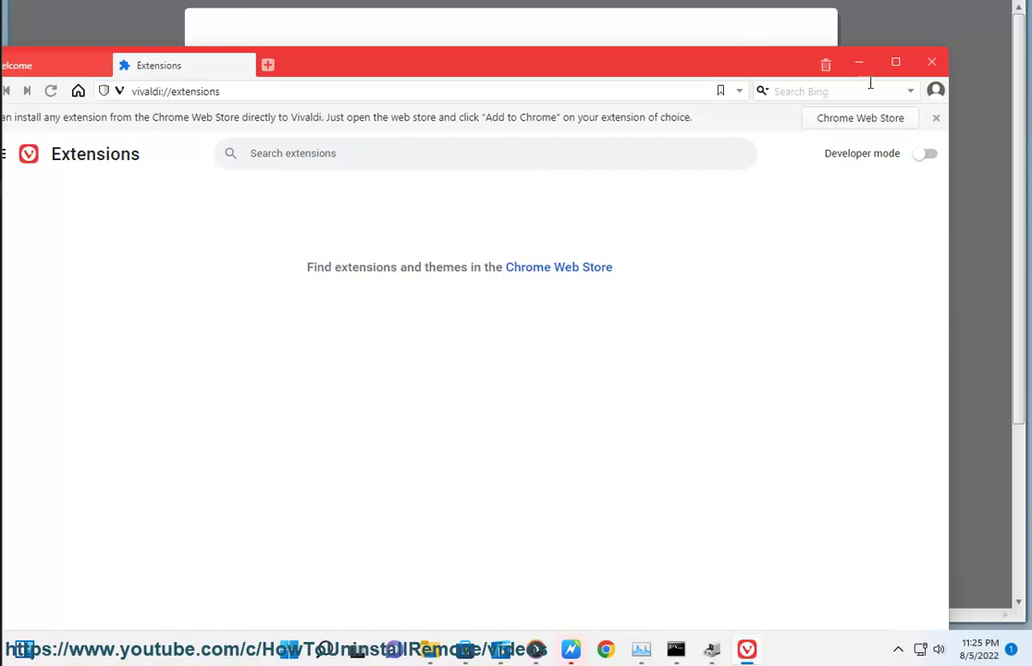
Step: Copy the address vivaldi://about/ from item 3 of the fix list document and load it in Vivaldi's current tab
left_click(860, 62)
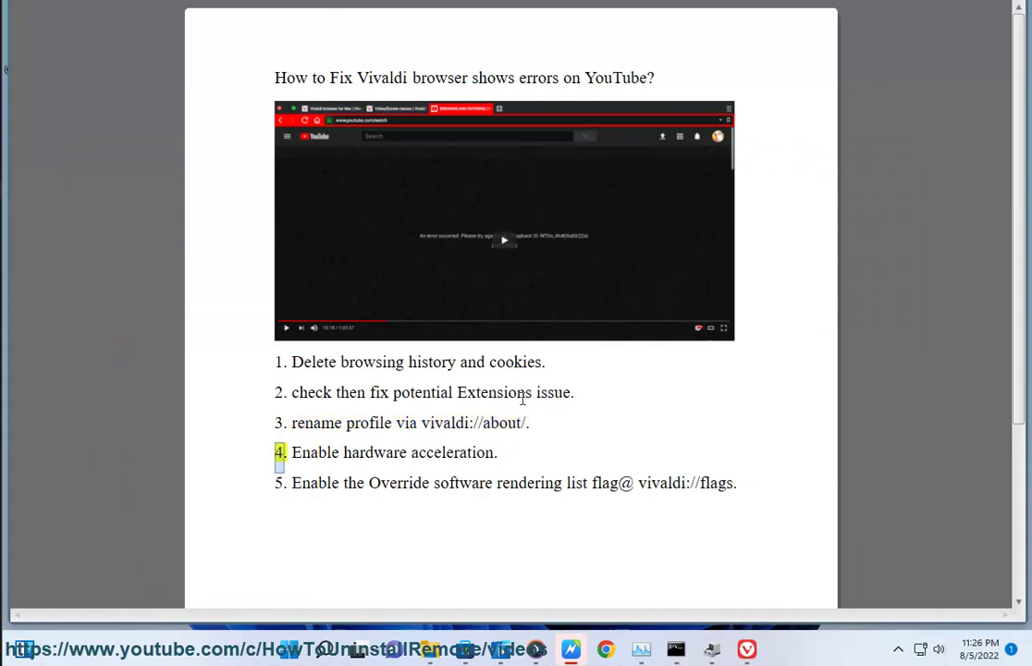
left_click_drag(527, 423, 423, 425)
key("ctrl+c")
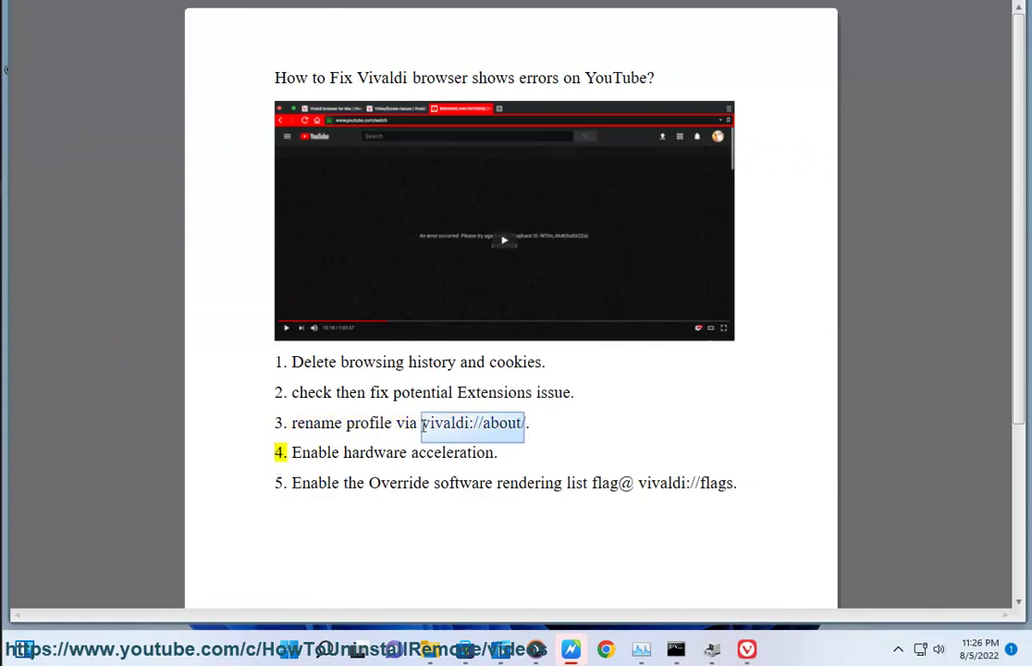
key("alt+Tab")
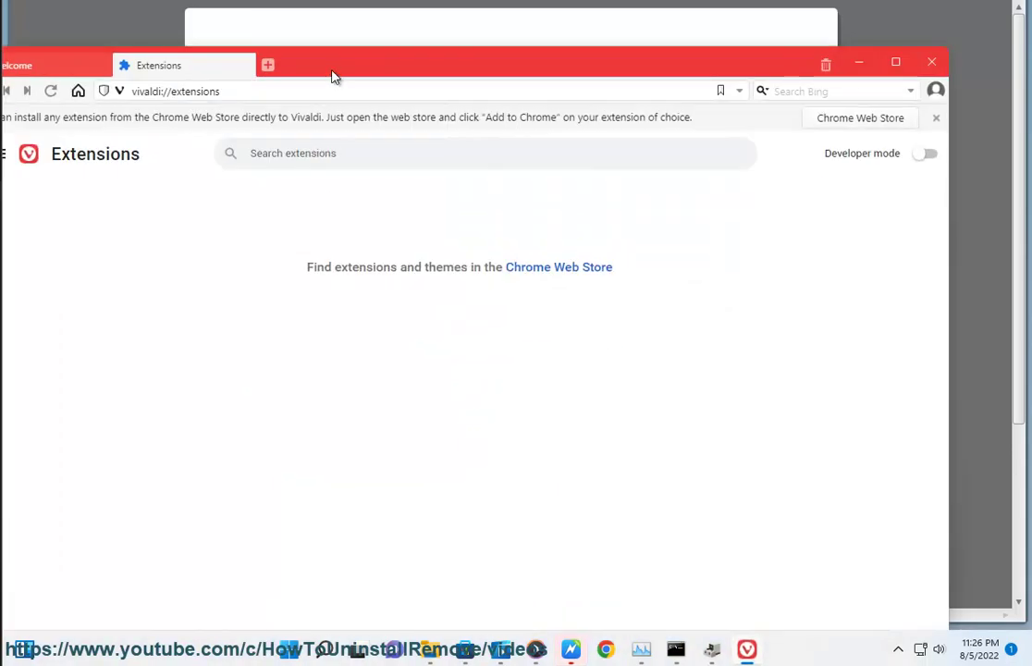
left_click_drag(332, 75, 440, 79)
left_click(586, 86)
key("ctrl+v")
key("Return")
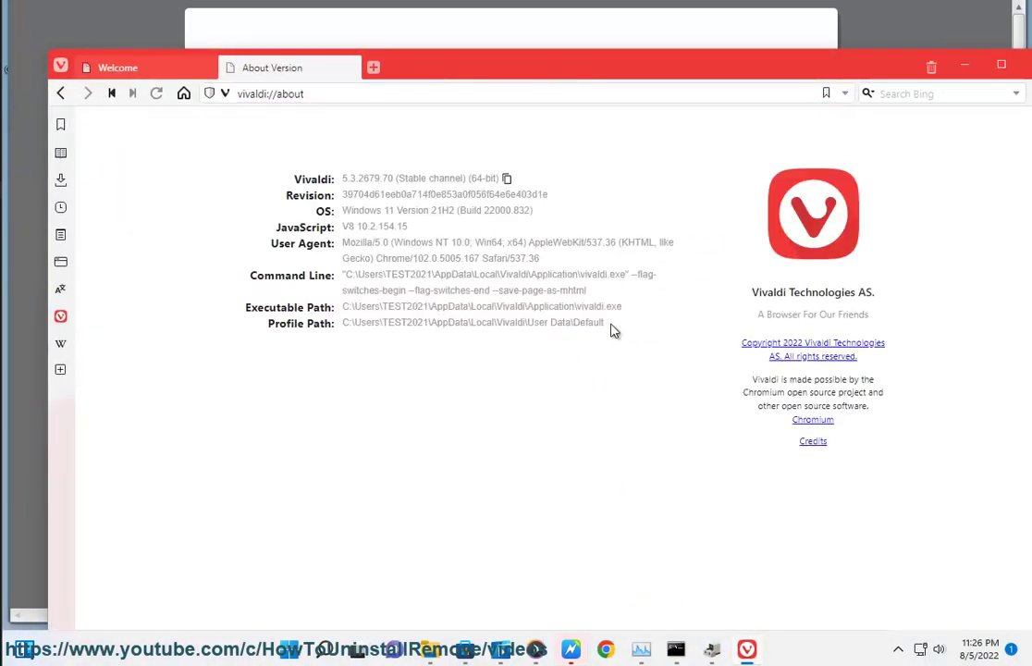
Step: Copy the Profile Path from the About page and open that folder in File Explorer
left_click_drag(609, 331, 346, 330)
right_click(372, 320)
left_click(385, 334)
left_click(431, 649)
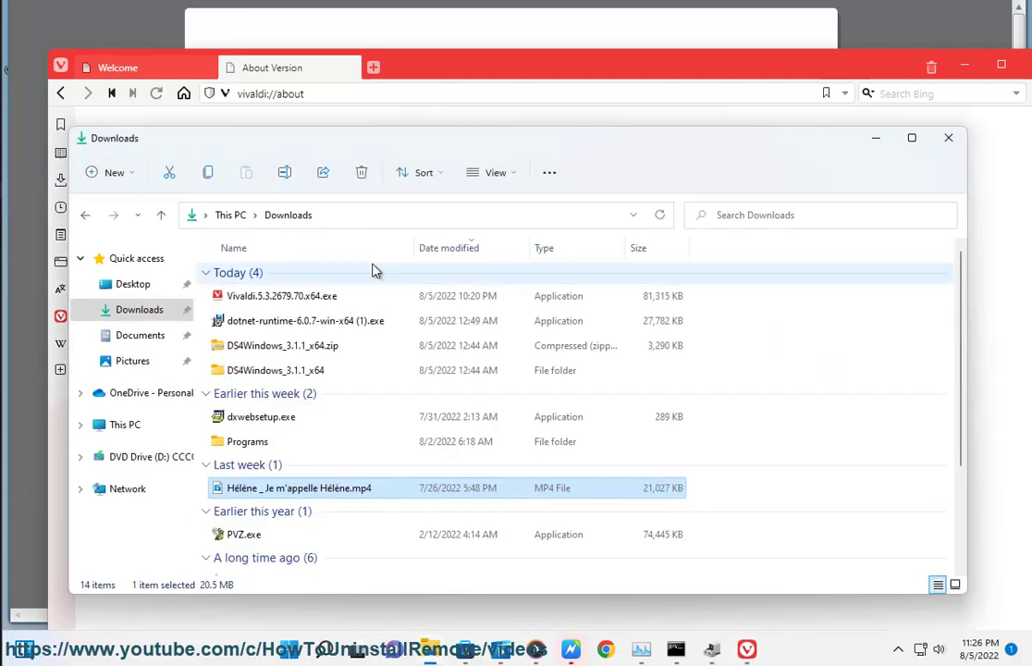
left_click(357, 215)
key("ctrl+v")
key("Return")
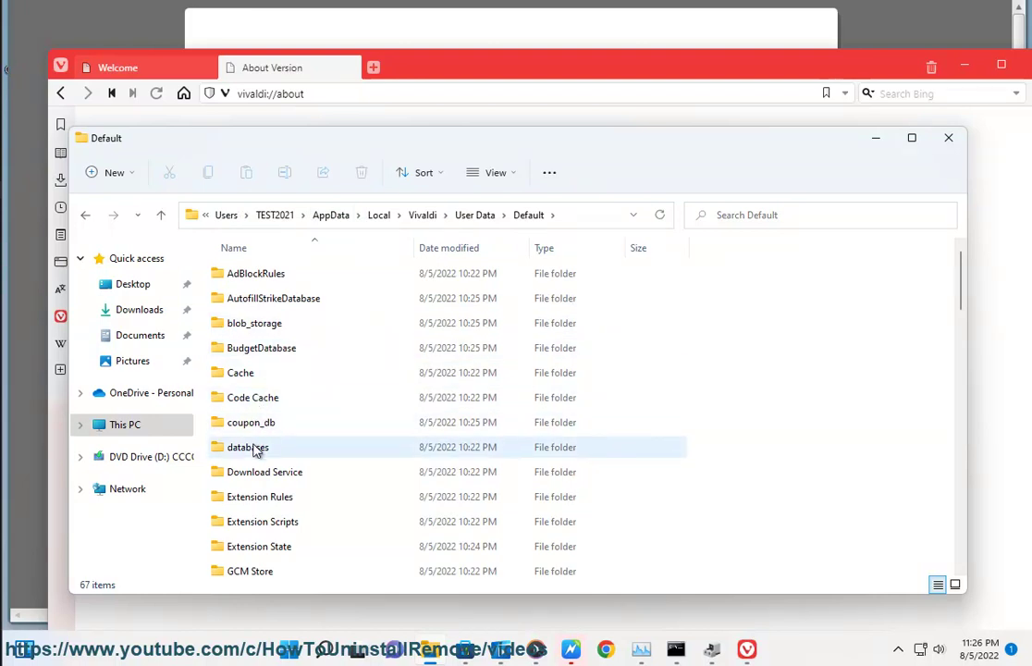
Step: Examine the contents of the Default profile folder, including the Cache folder and the Preferences file
left_click(280, 375)
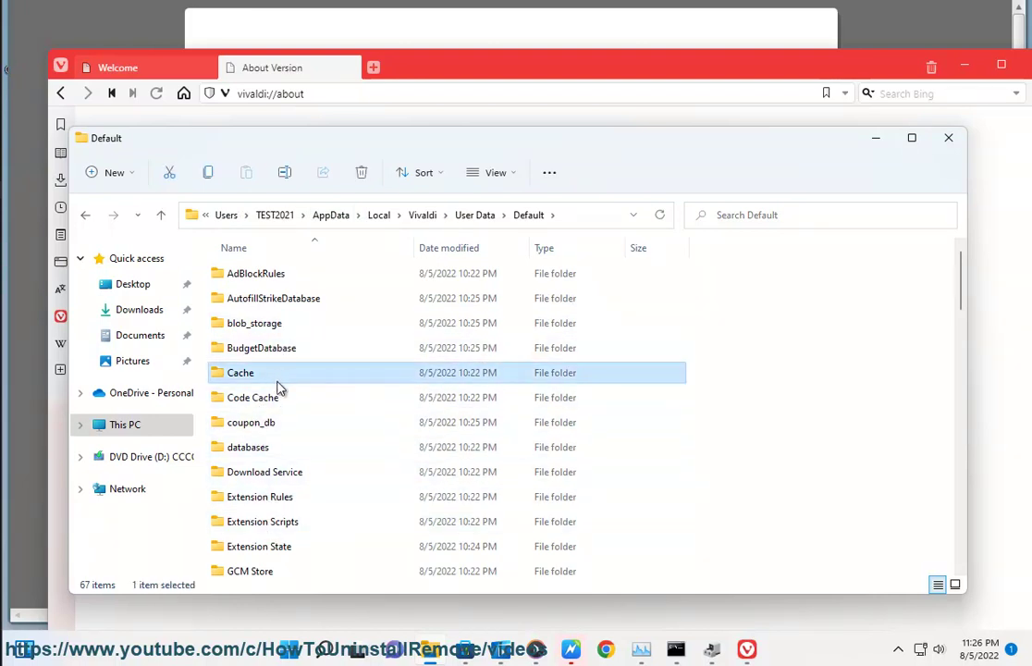
scroll(278, 393, "down", 2)
scroll(288, 418, "down", 8)
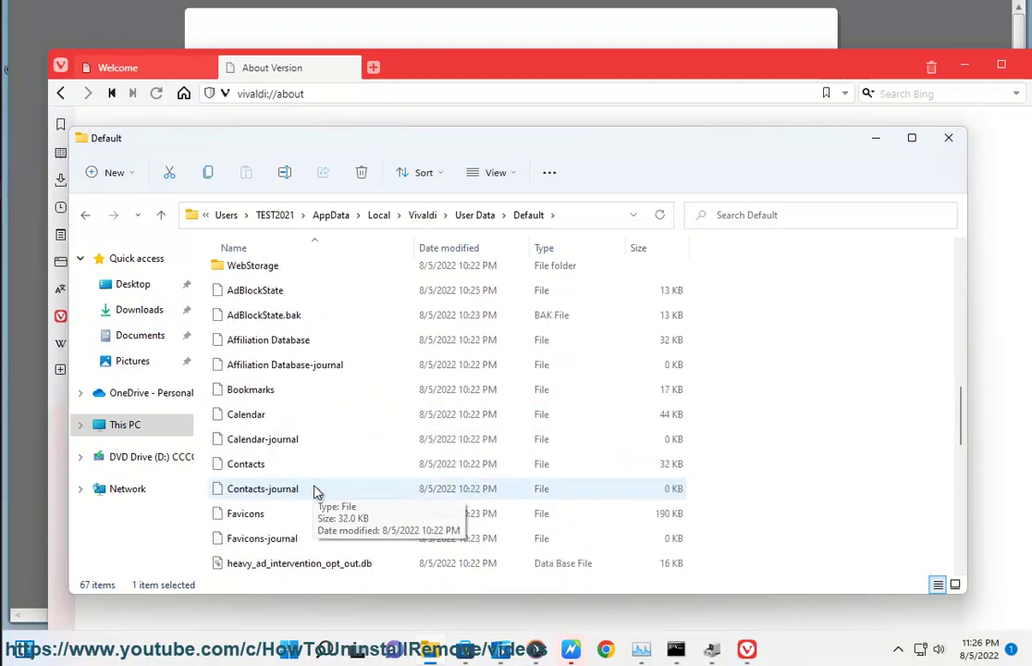
key("p")
key("p")
key("p")
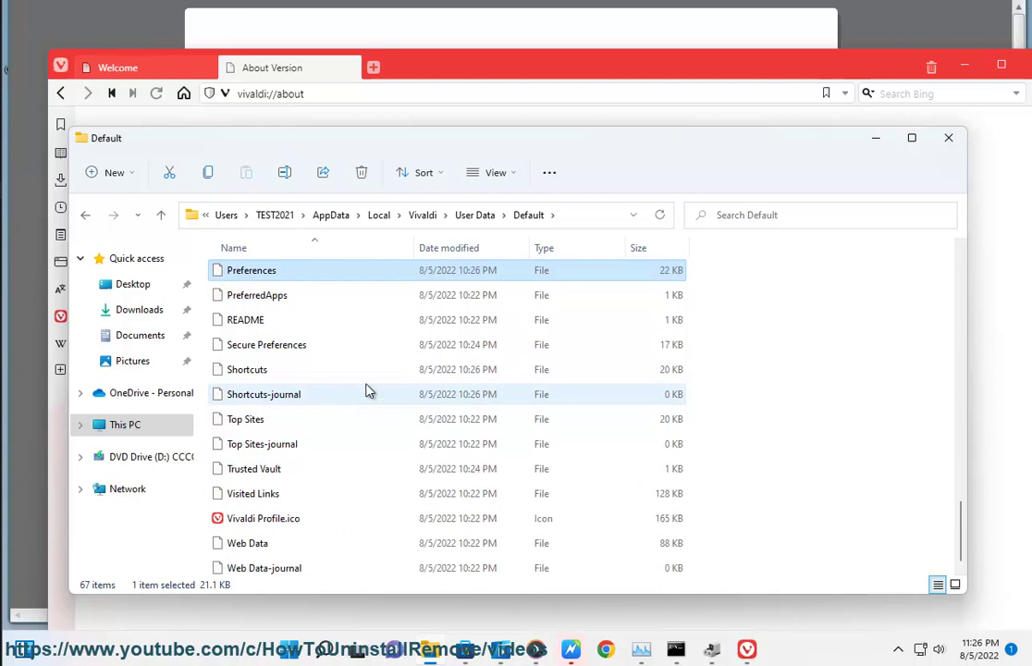
scroll(370, 388, "up", 3)
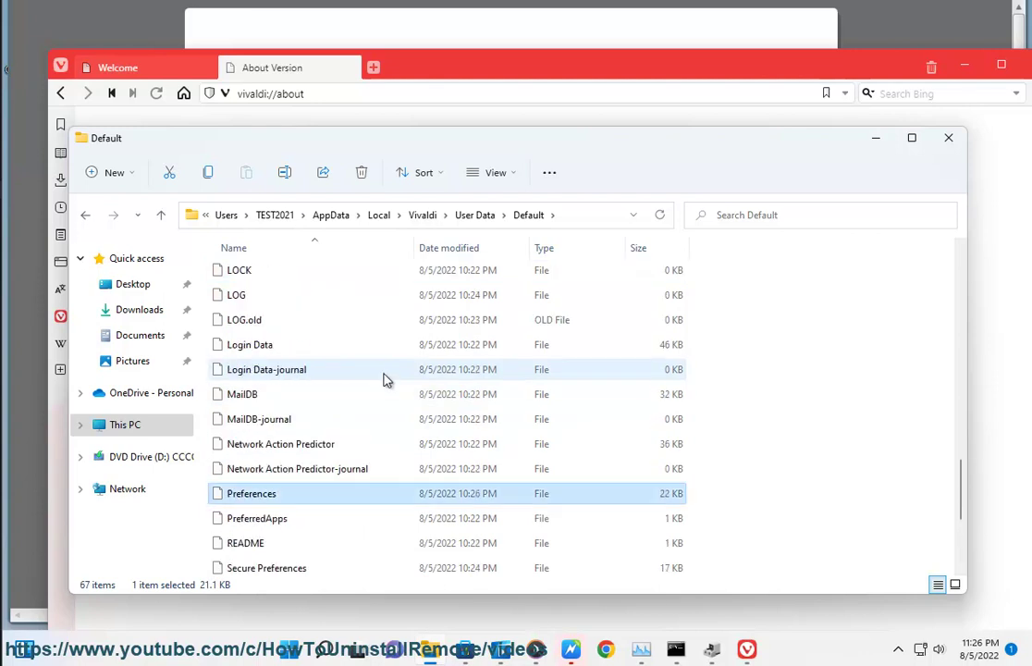
Step: Go up to the User Data folder that contains the Default profile folder
left_click(477, 215)
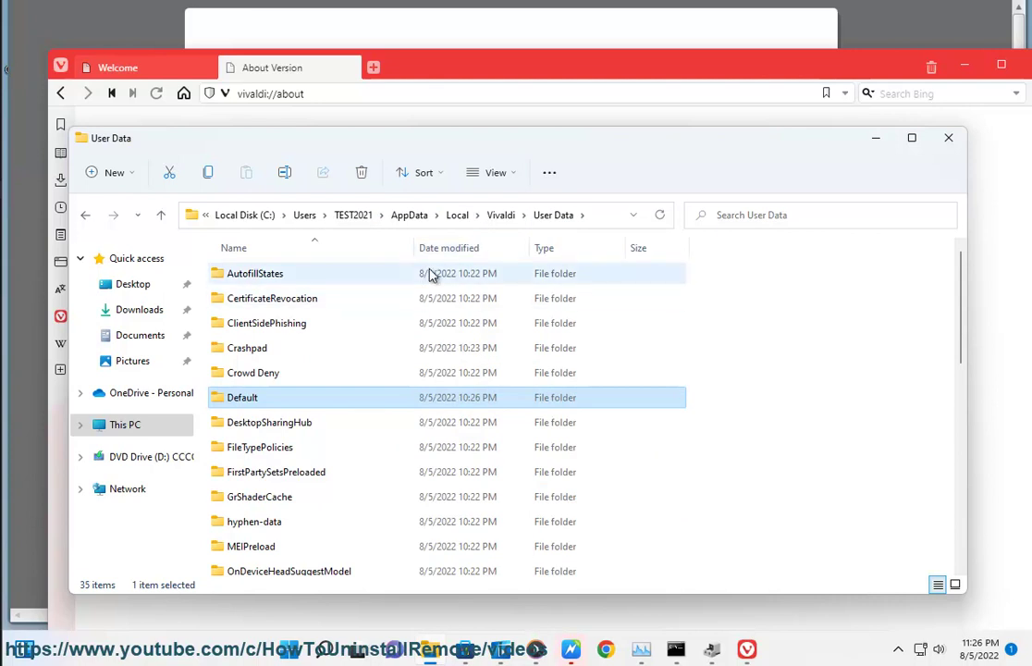
double_click(271, 401)
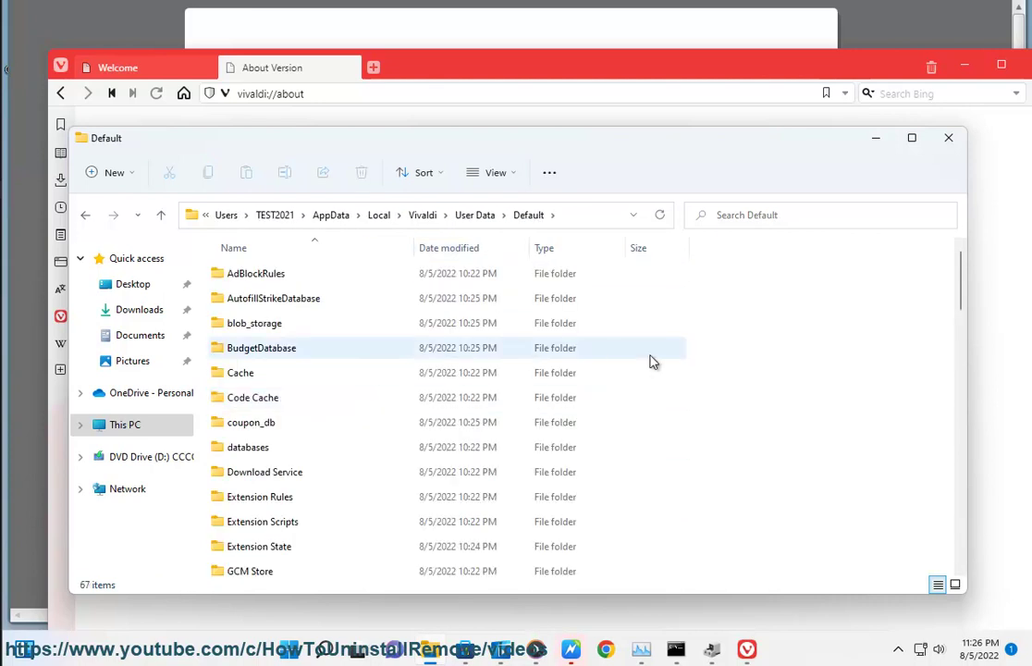
left_click(467, 217)
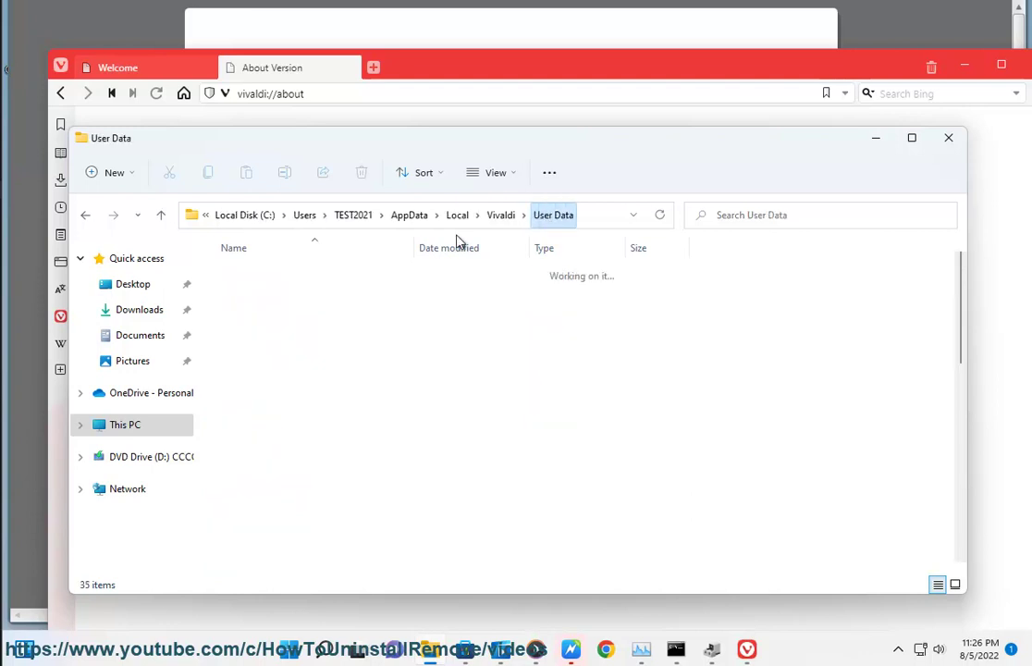
Step: Try to rename the Default profile folder as Default-OLD
left_click(258, 399)
key("End")
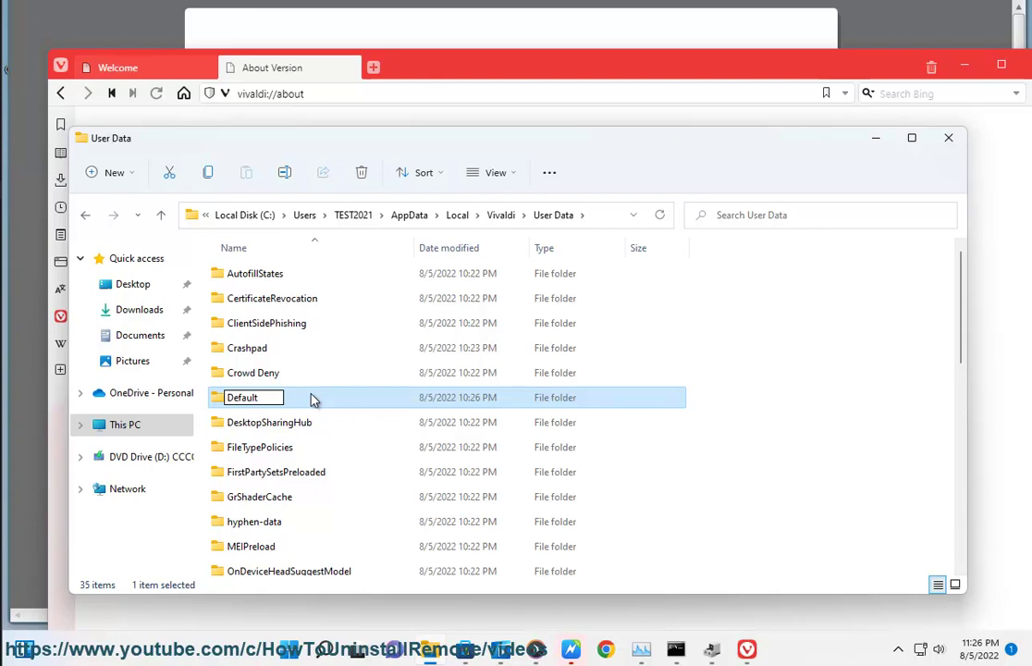
type("-old")
key("BackSpace")
key("BackSpace")
key("BackSpace")
type("OLD")
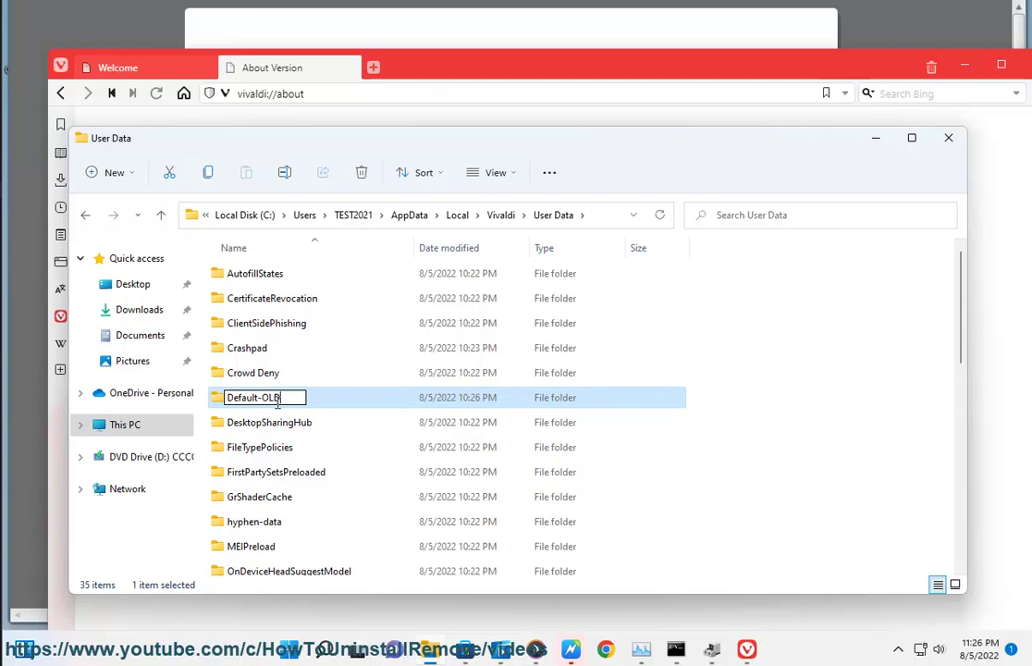
Step: Remove the -OLD suffix from the folder name being edited and keep the name Default
left_click_drag(283, 398, 263, 399)
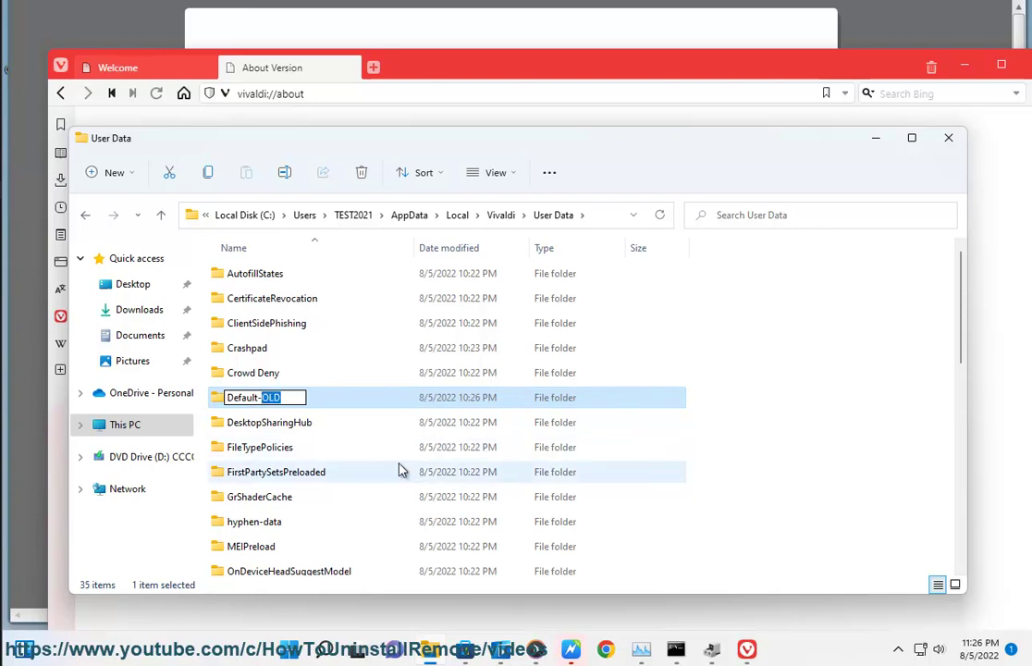
key("BackSpace")
key("BackSpace")
key("Return")
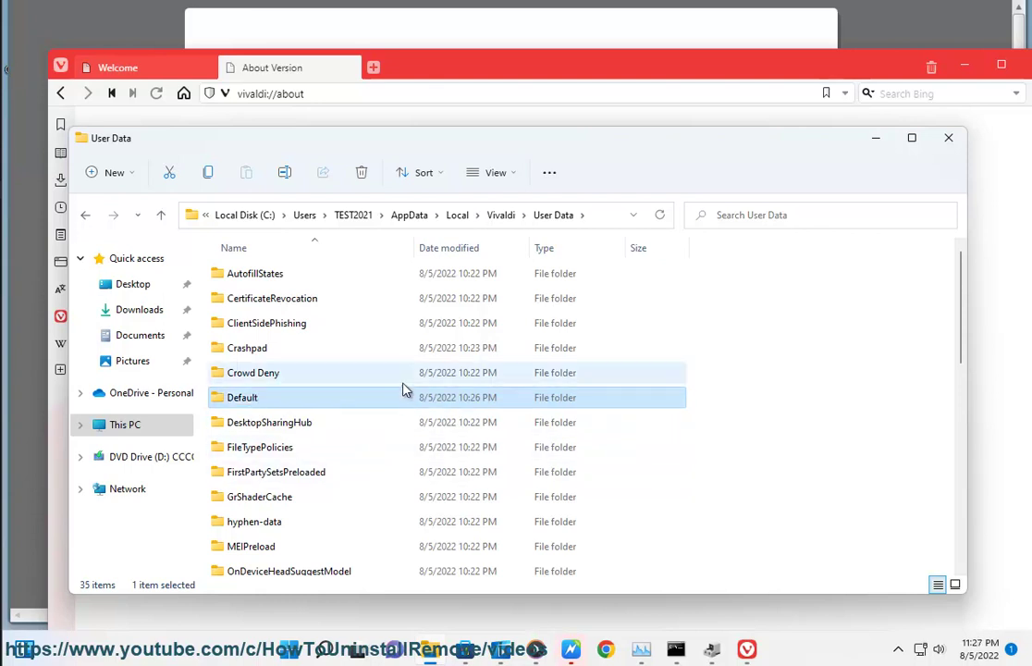
Step: Close the User Data folder window and return to the document listing the YouTube fixes
left_click(948, 137)
left_click(965, 65)
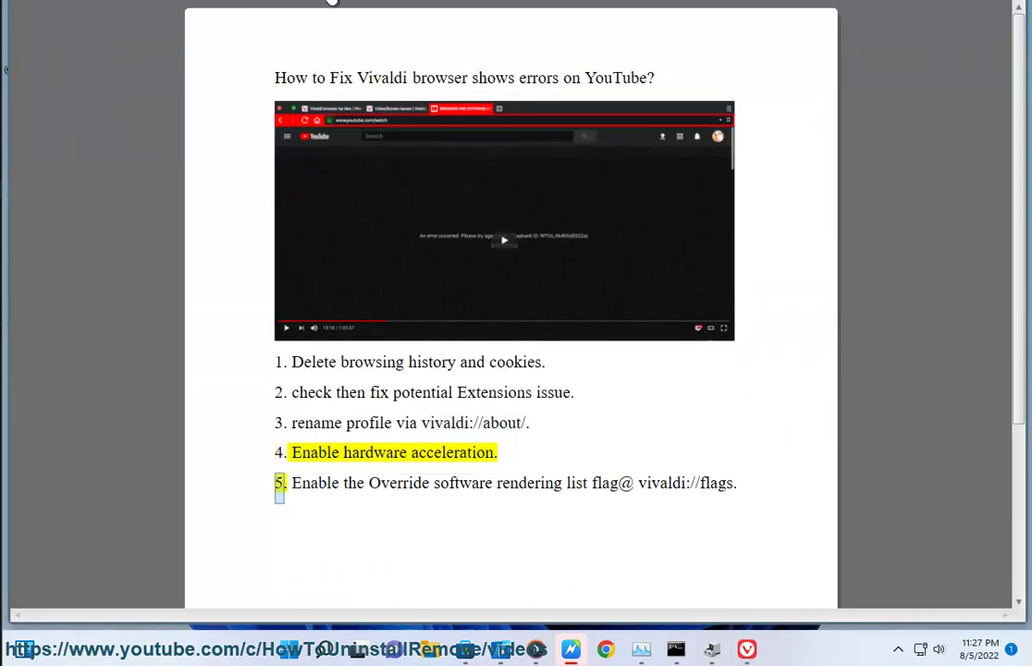
Step: Switch to Vivaldi, open its settings window and search the settings for HARD
left_click(746, 648)
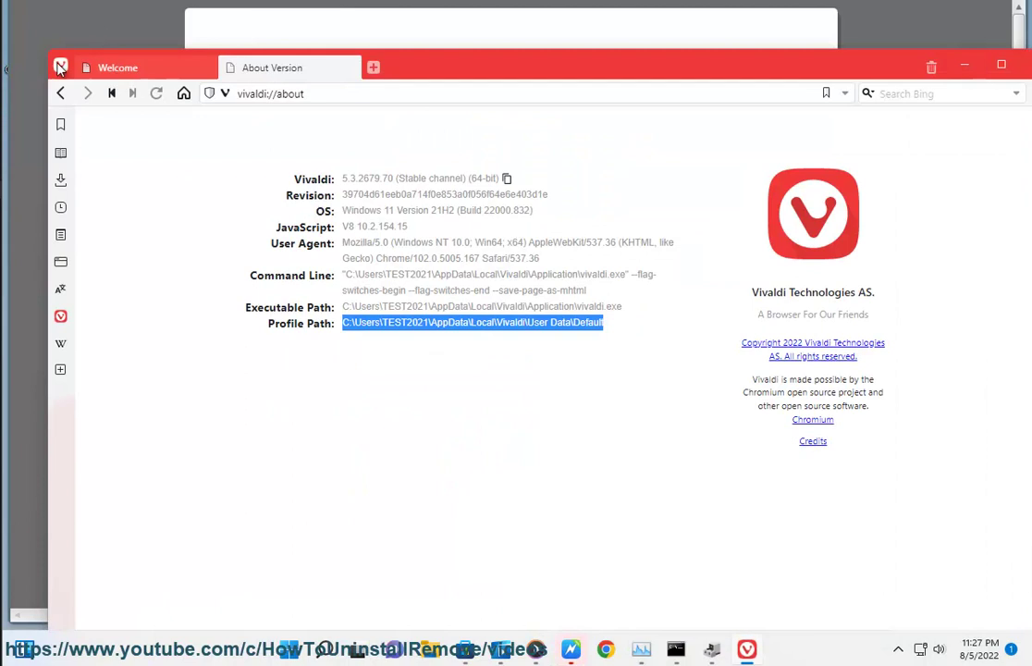
left_click(60, 65)
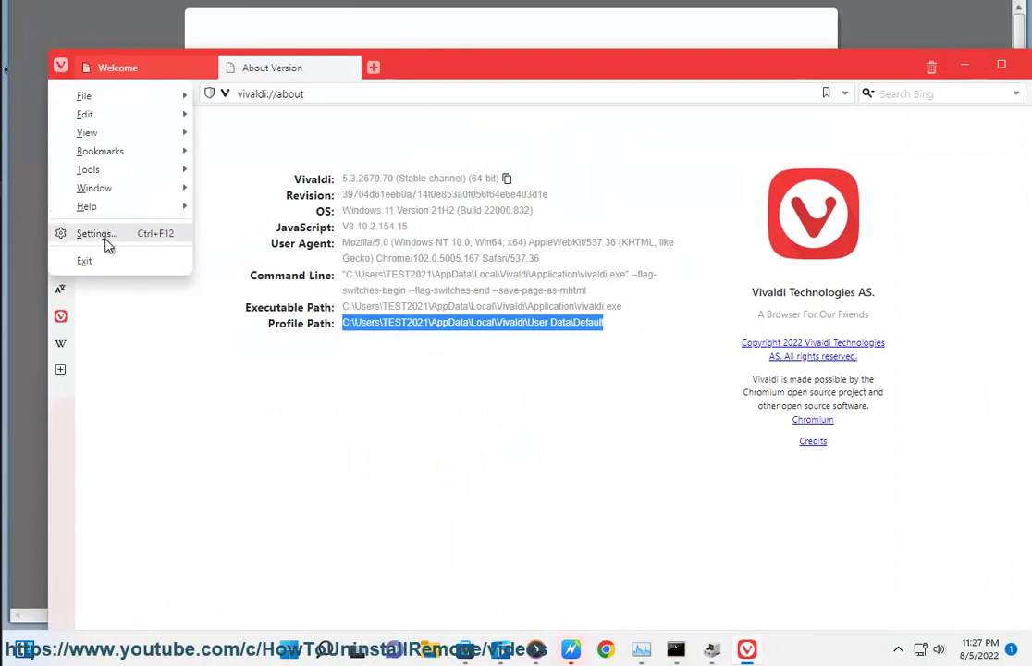
left_click(61, 233)
left_click_drag(322, 2, 400, 188)
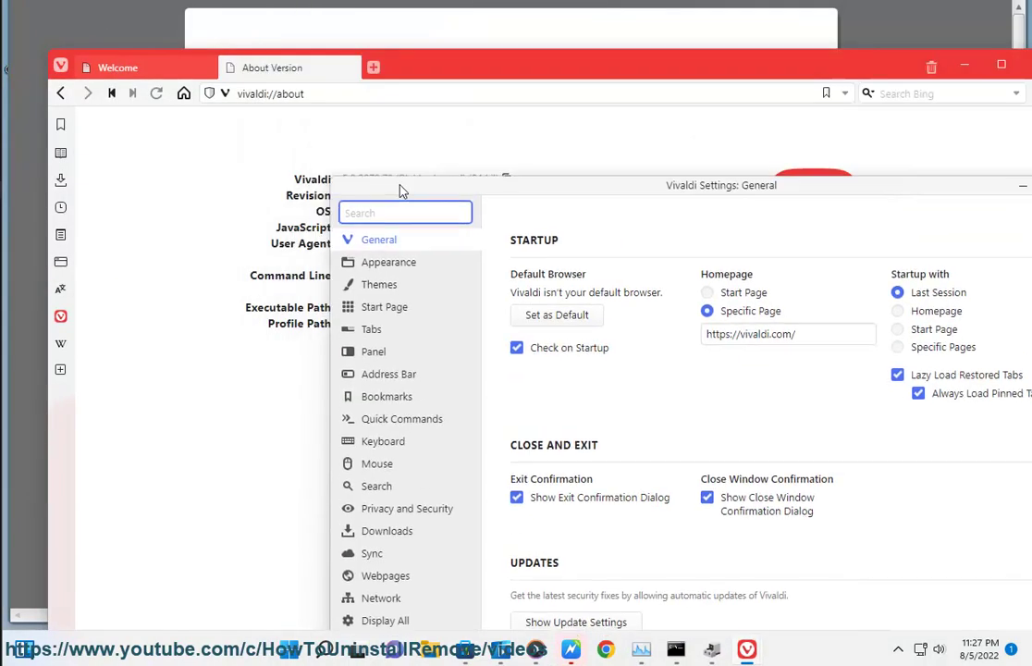
type("HARD")
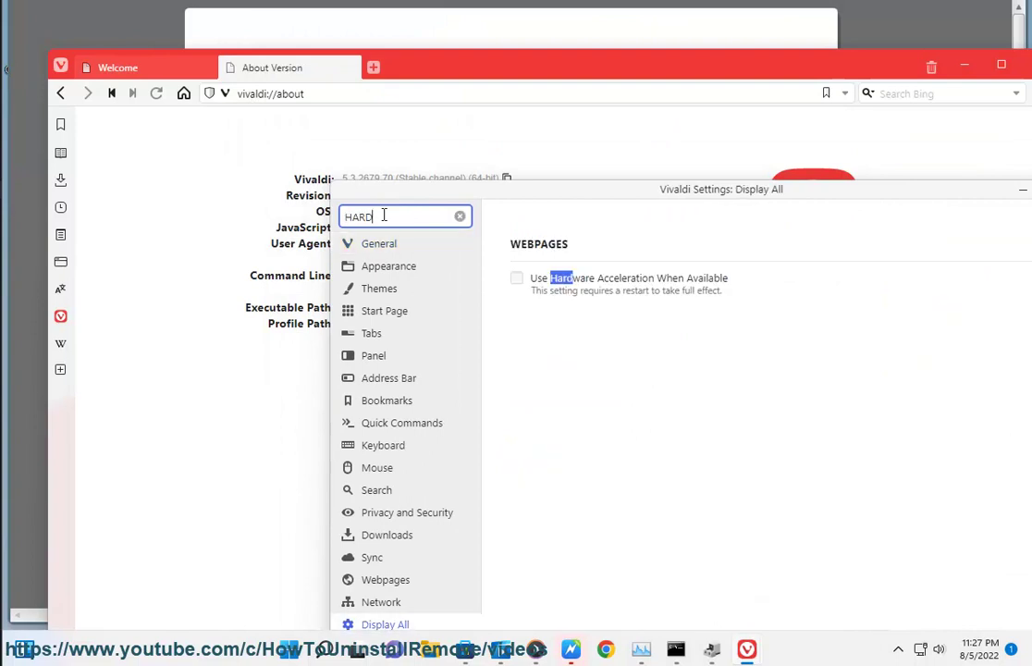
Step: Switch Use Hardware Acceleration When Available on and back off, and return from the settings to the document of fixes
left_click(516, 279)
left_click(516, 279)
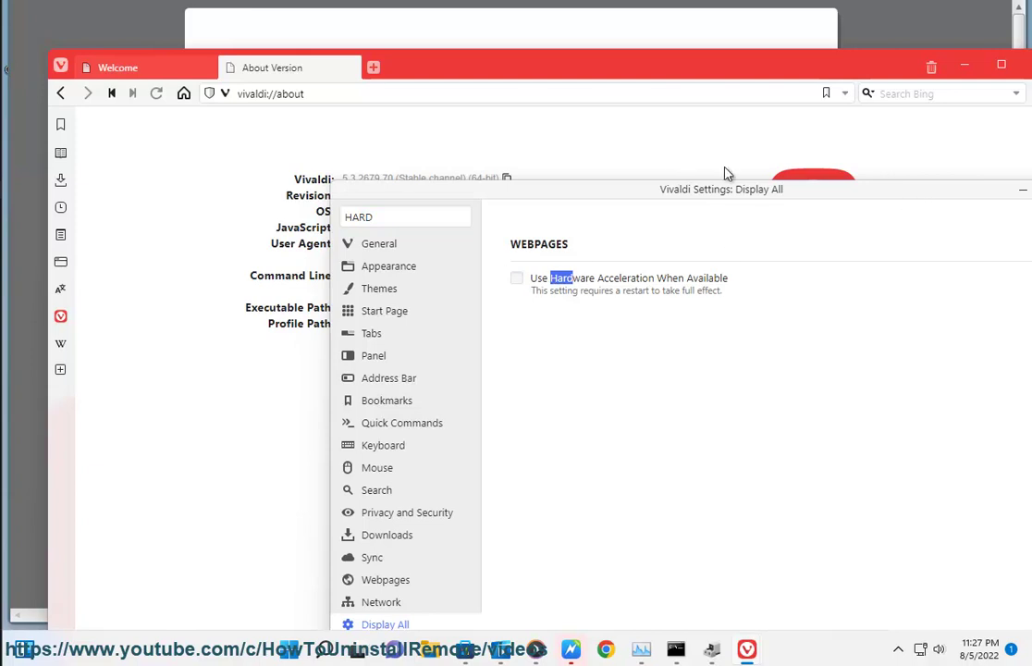
left_click_drag(811, 193, 656, 194)
left_click(937, 193)
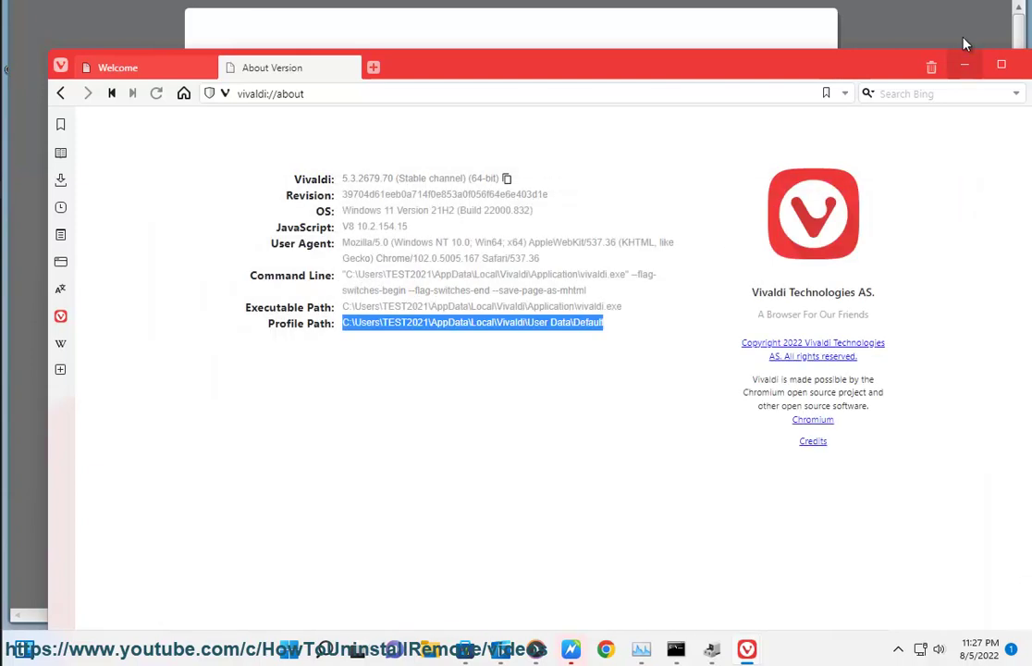
left_click(966, 64)
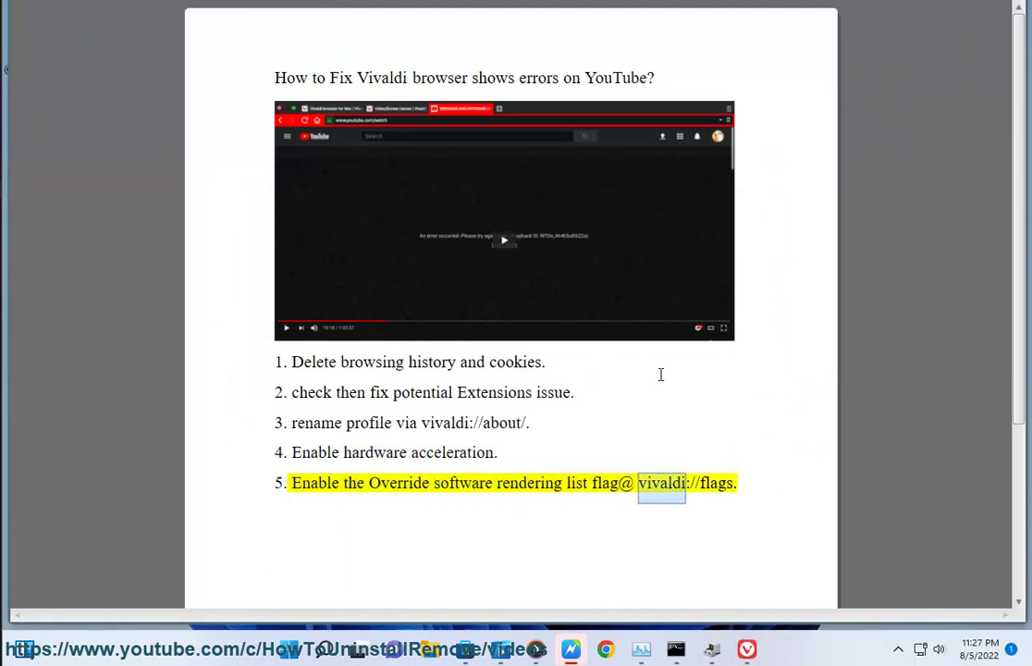
Step: Copy the vivaldi://flags address from fix 5 in the document and open it in Vivaldi
left_click_drag(736, 486, 642, 487)
key("ctrl+c")
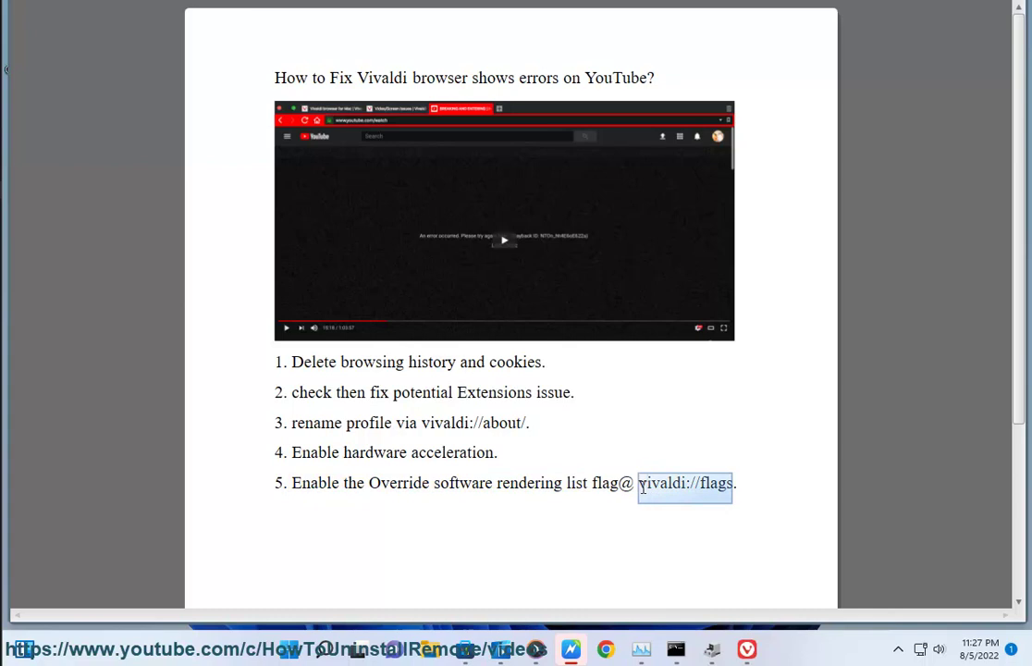
left_click(740, 650)
left_click(402, 96)
key("ctrl+v")
key("Return")
Step: Copy the word Override from fix 5 in the document and search the Vivaldi flags for it
left_click(587, 32)
left_click(452, 518)
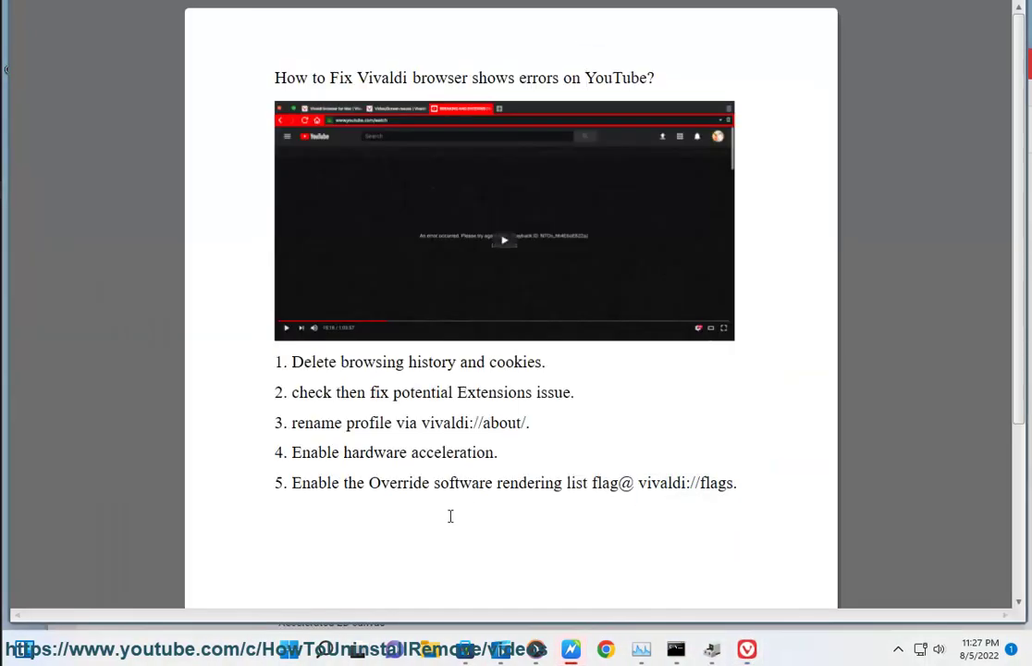
double_click(403, 485)
key("ctrl+c")
left_click(748, 650)
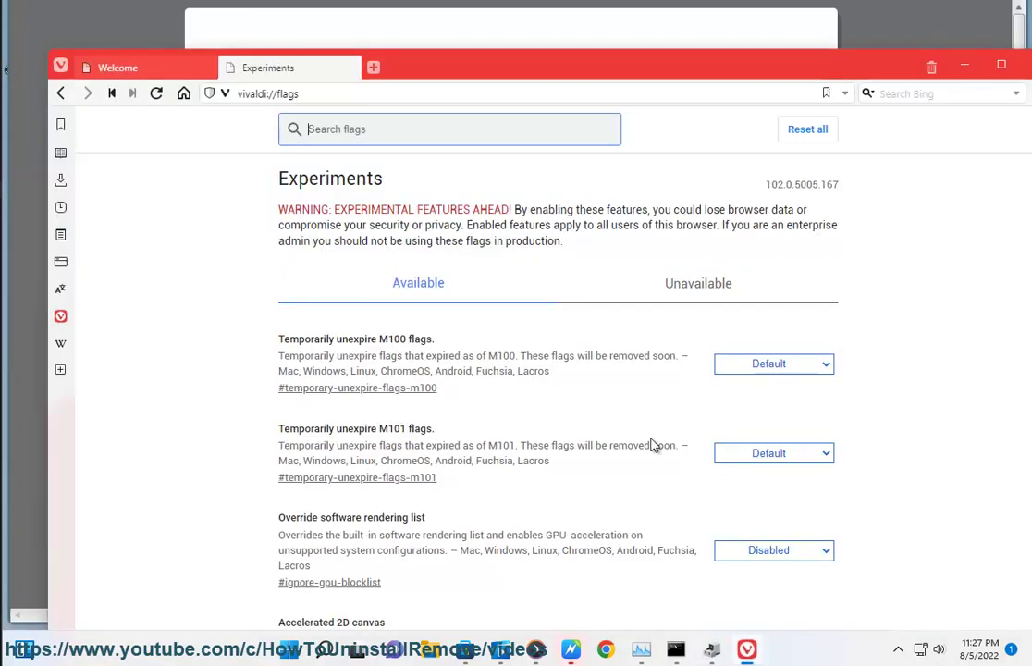
key("ctrl+v")
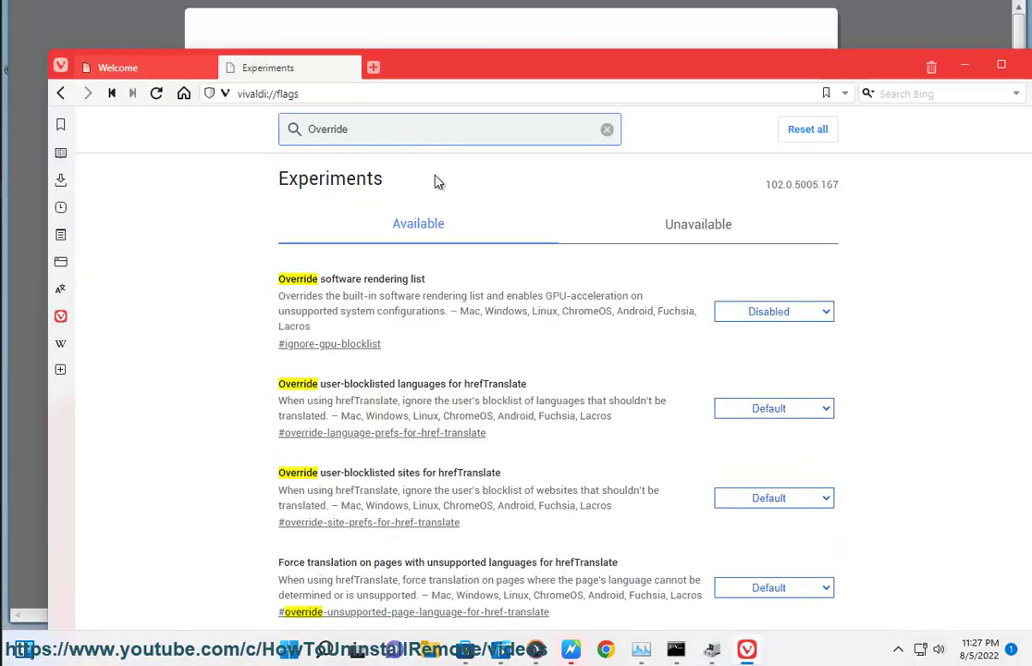
Step: Set the Override software rendering list flag to Enabled
left_click(747, 652)
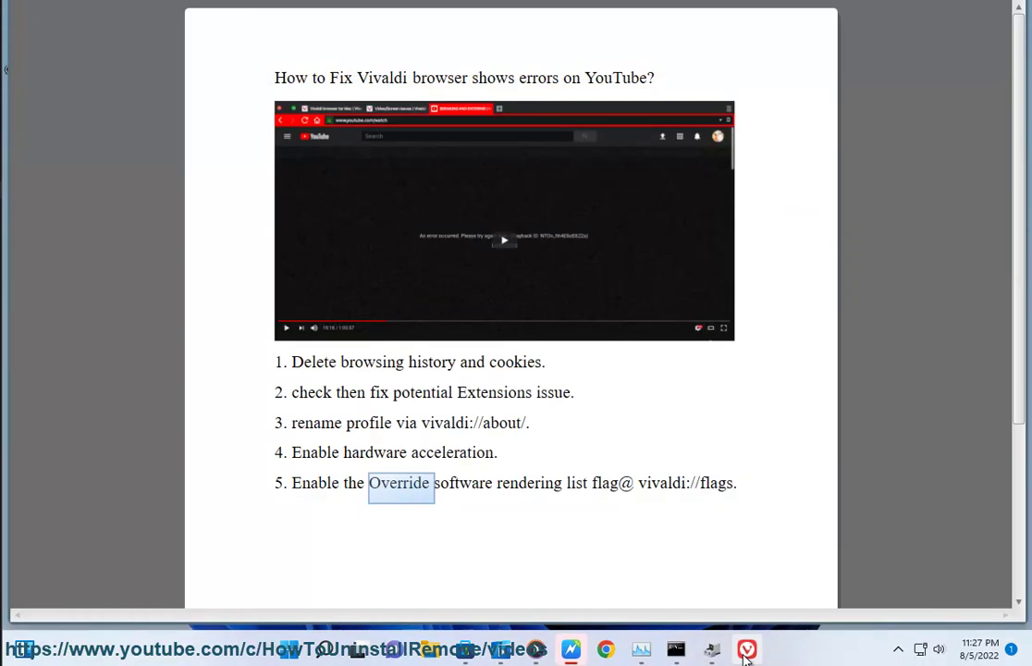
left_click(747, 652)
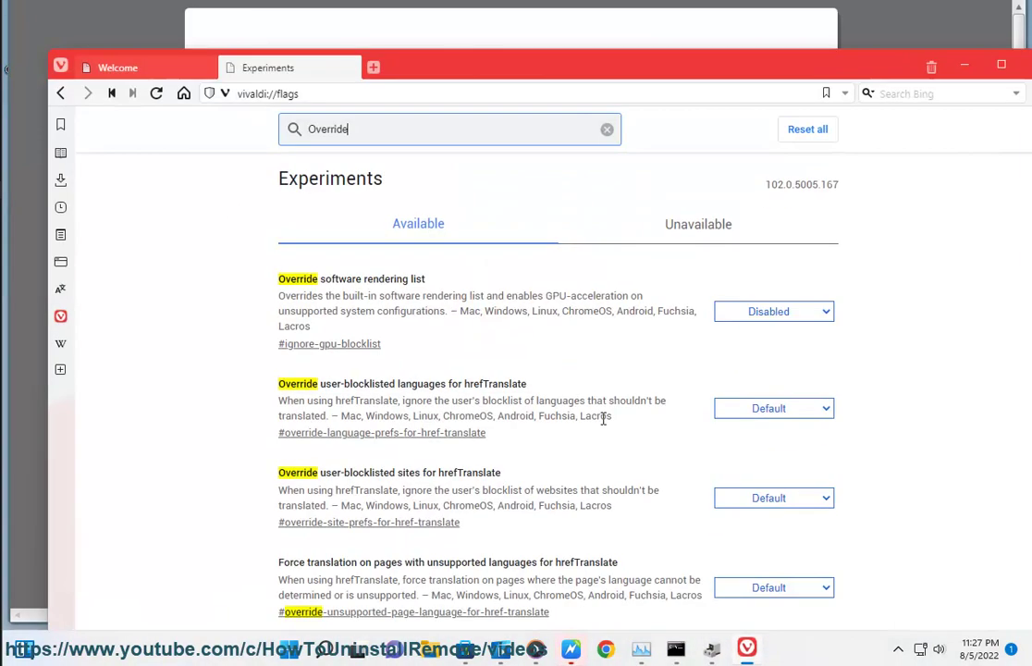
left_click_drag(328, 330, 276, 275)
left_click(767, 312)
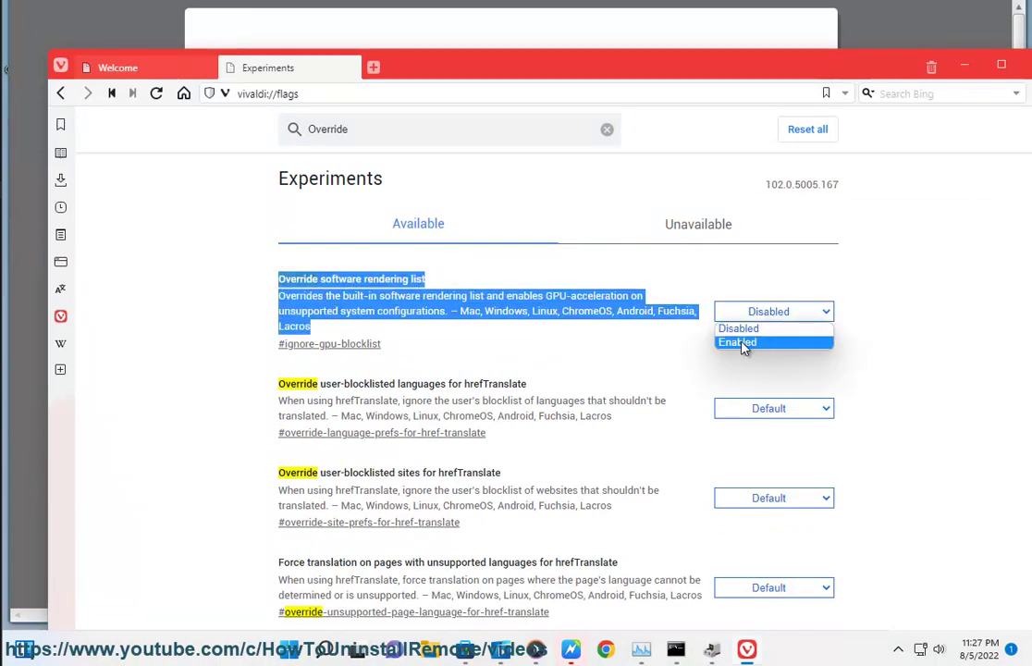
left_click(776, 346)
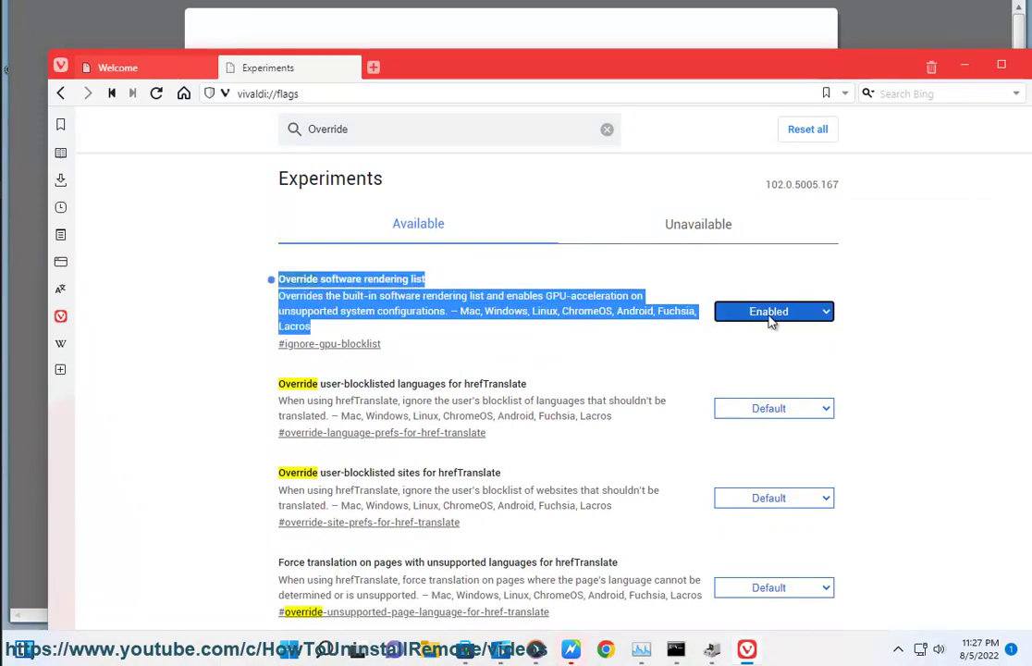
Step: Review the choices for the Override software rendering list flag and set it back to Disabled
left_click(771, 318)
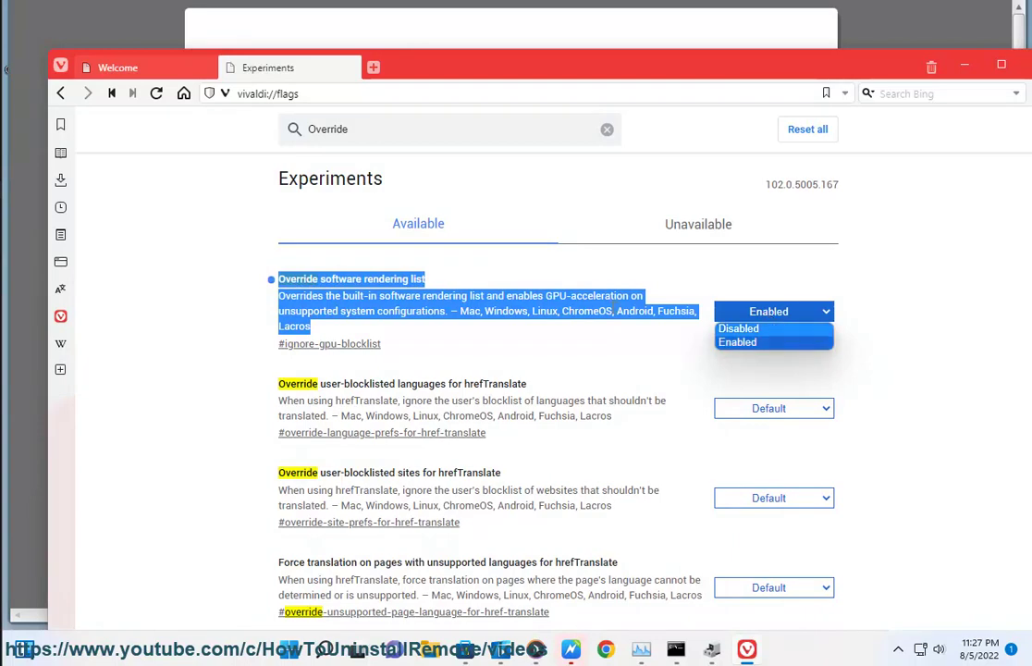
left_click(670, 294)
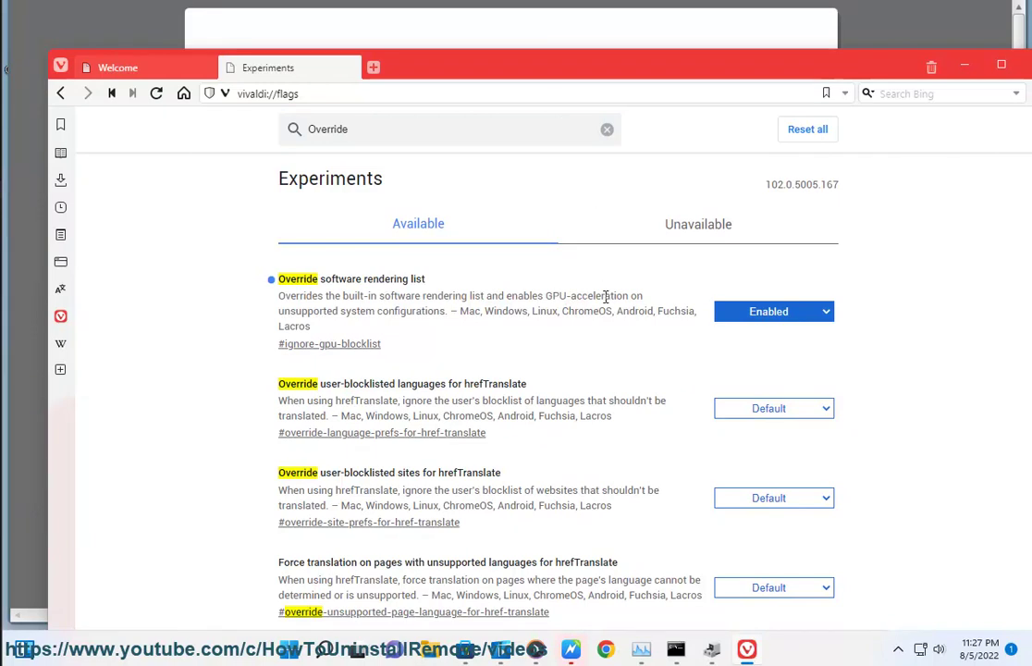
left_click(777, 313)
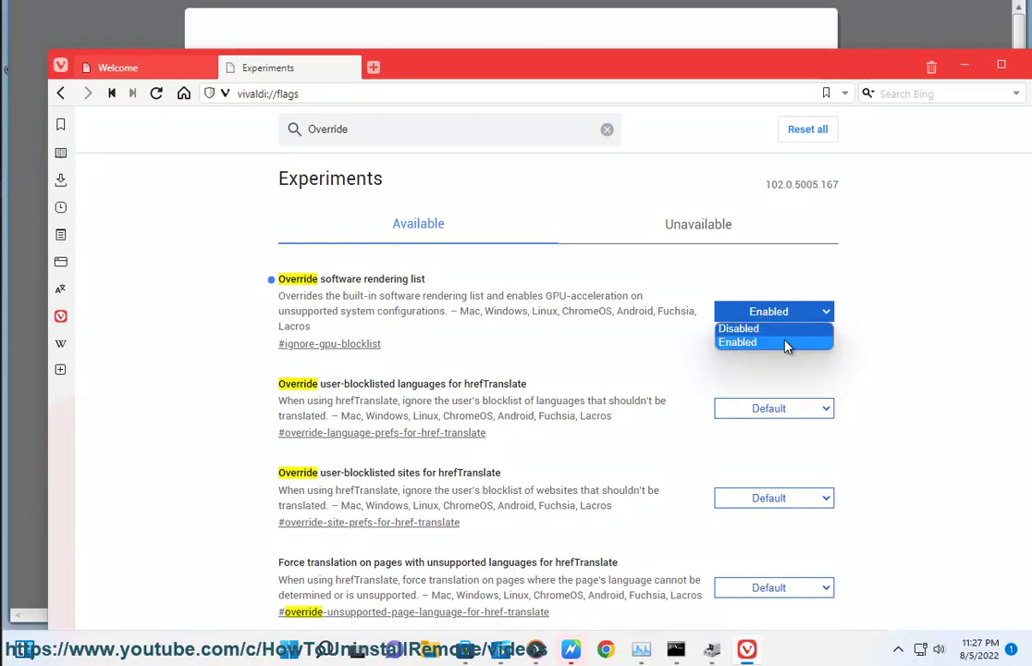
left_click(777, 328)
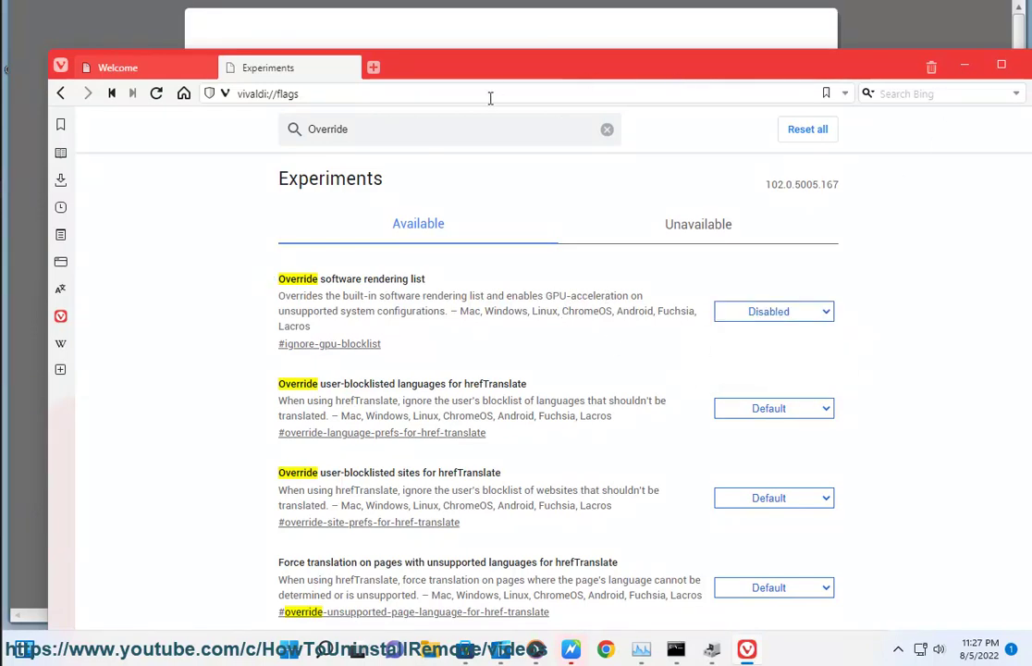
left_click(647, 96)
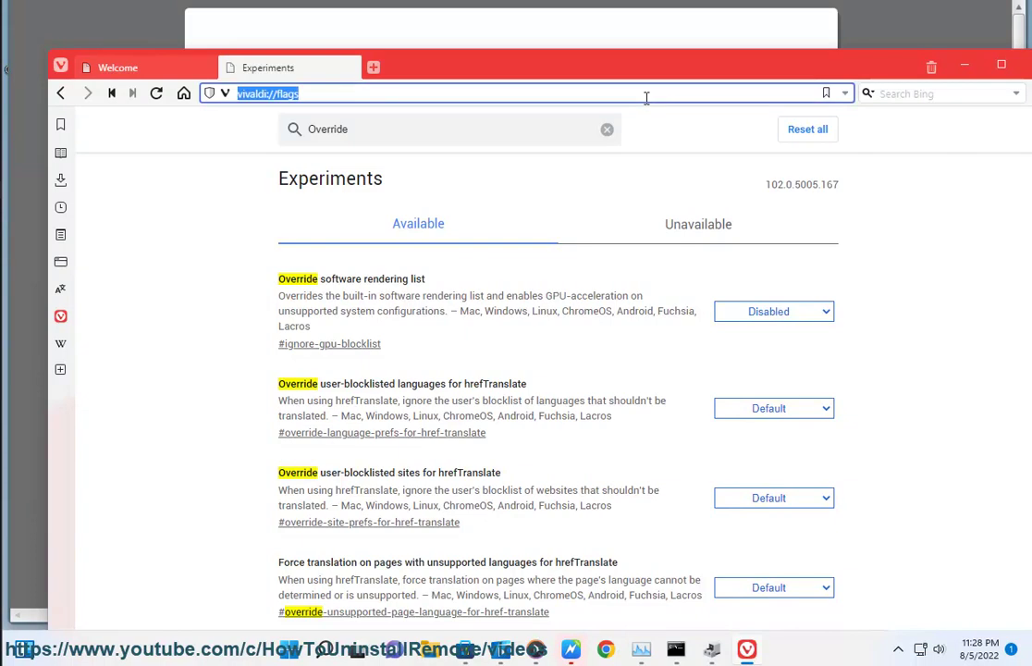
type("YOUTR")
key("BackSpace")
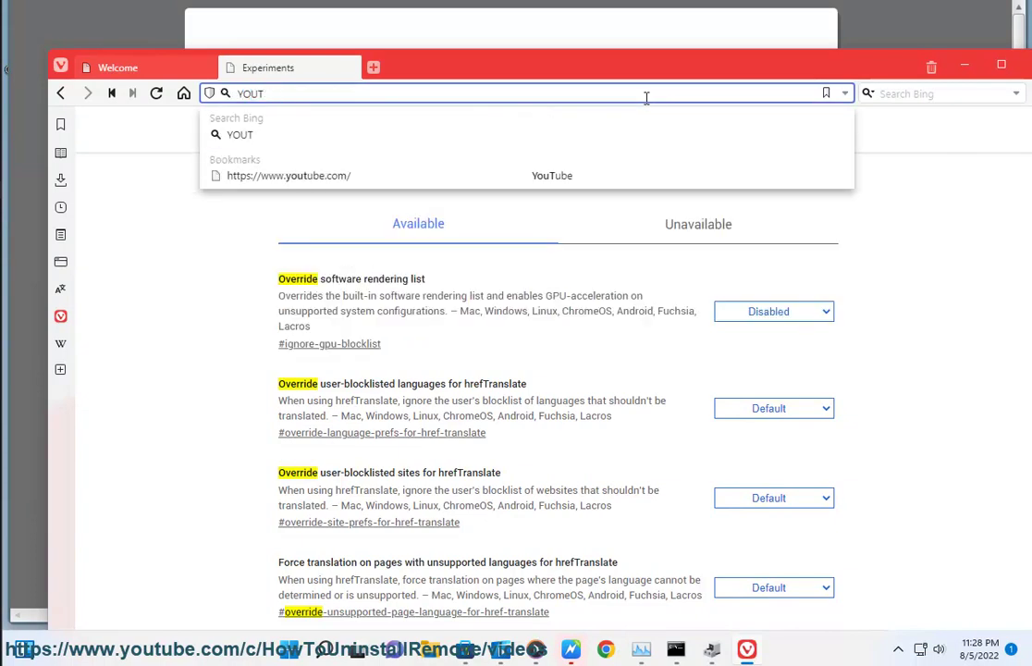
key("Down")
key("Down")
key("Return")
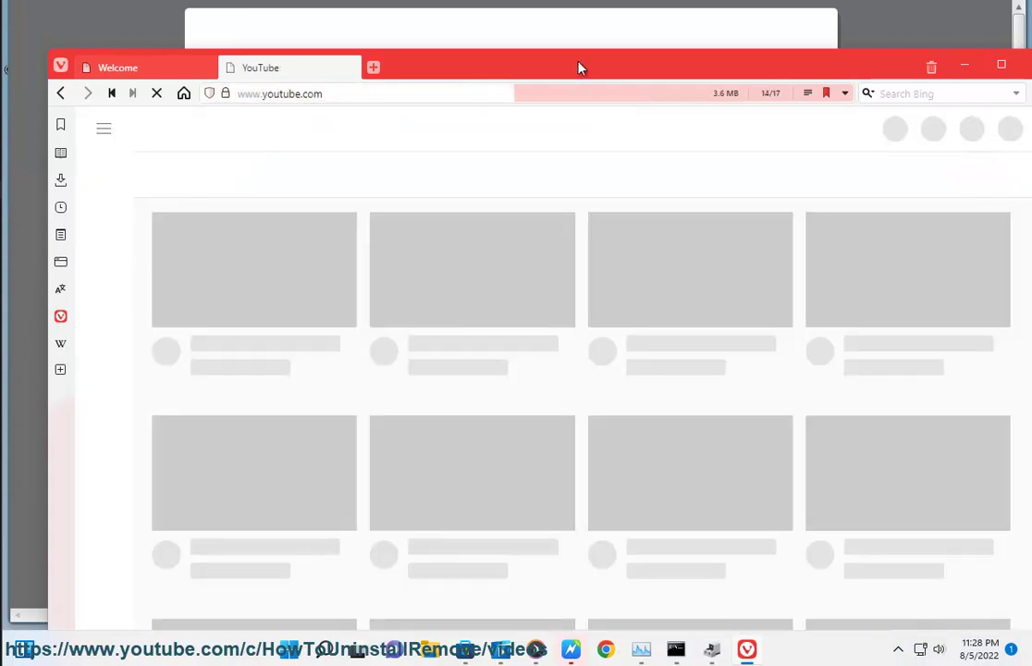
Step: Look through the YouTube home page to check that its recommended videos and Shorts load
left_click_drag(578, 64, 550, 30)
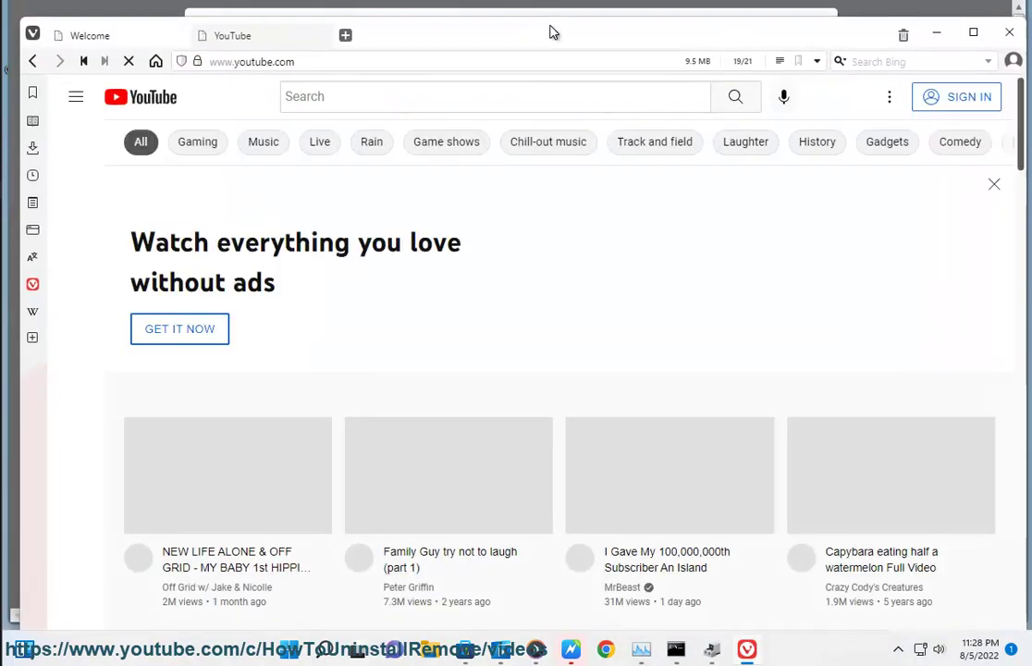
scroll(760, 391, "down", 10)
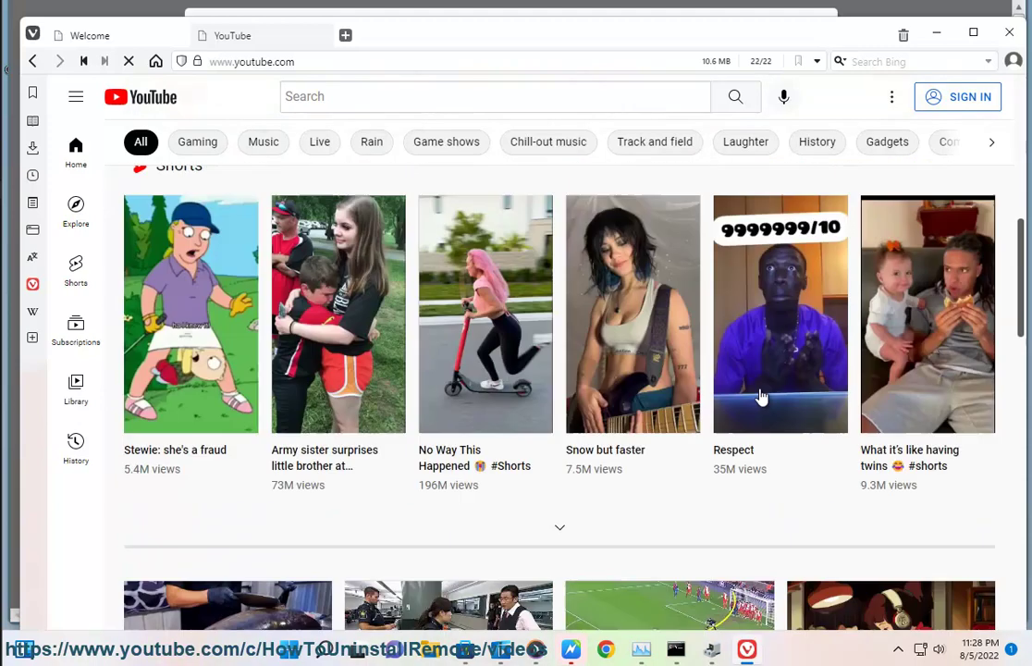
scroll(593, 259, "up", 3)
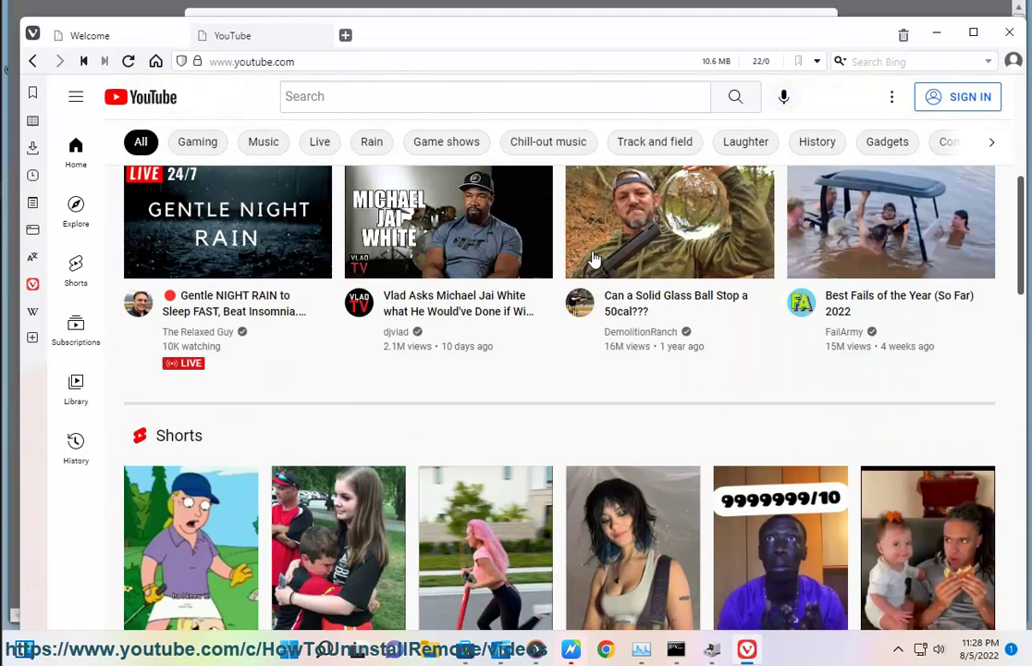
scroll(592, 260, "down", 3)
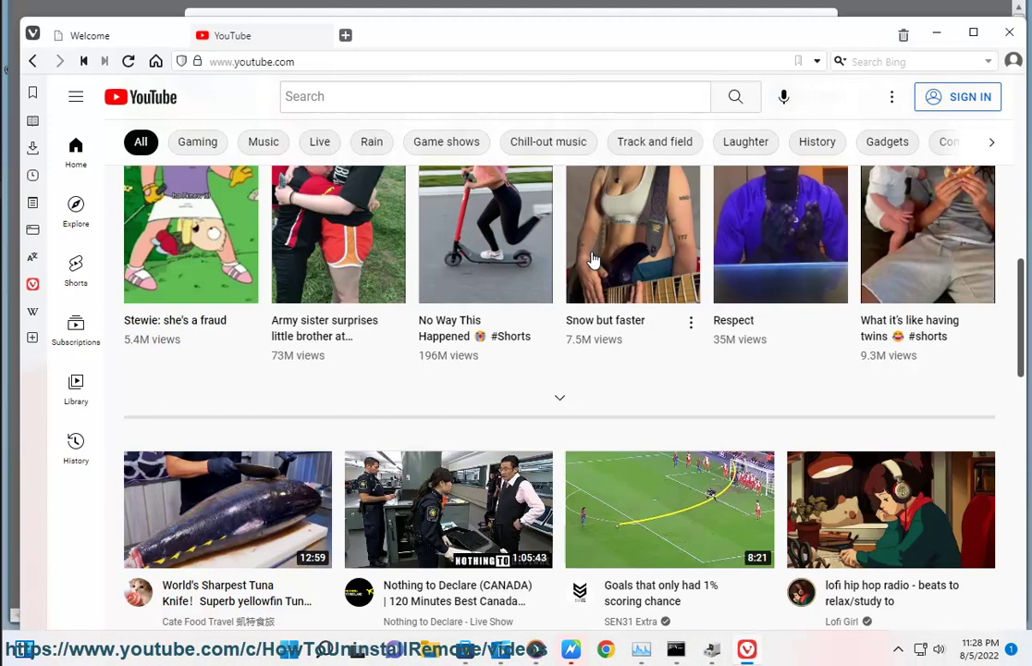
scroll(593, 260, "down", 4)
scroll(592, 267, "down", 3)
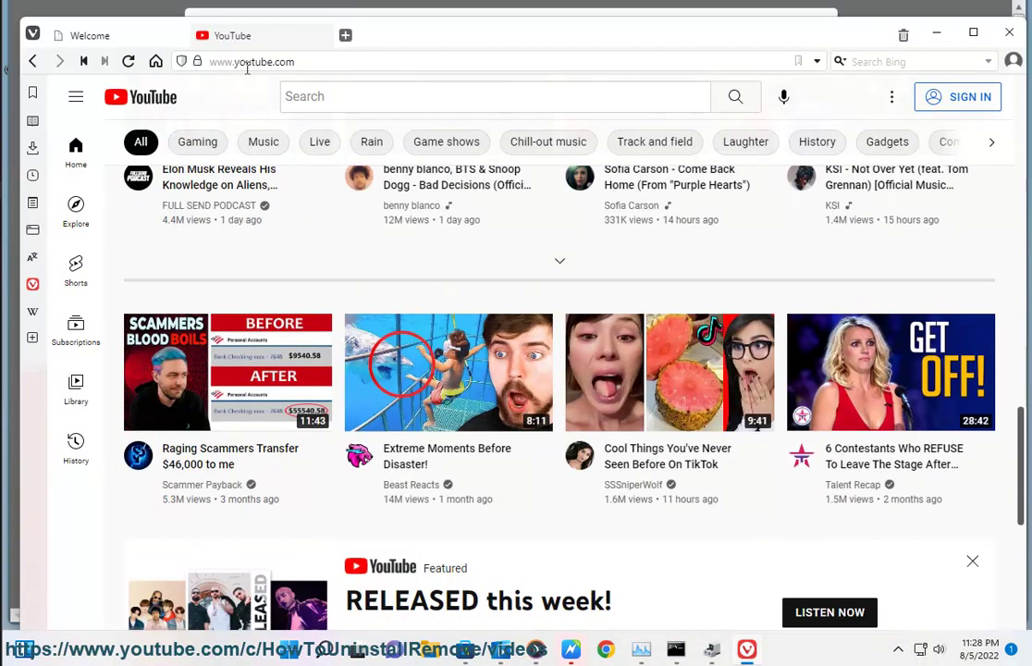